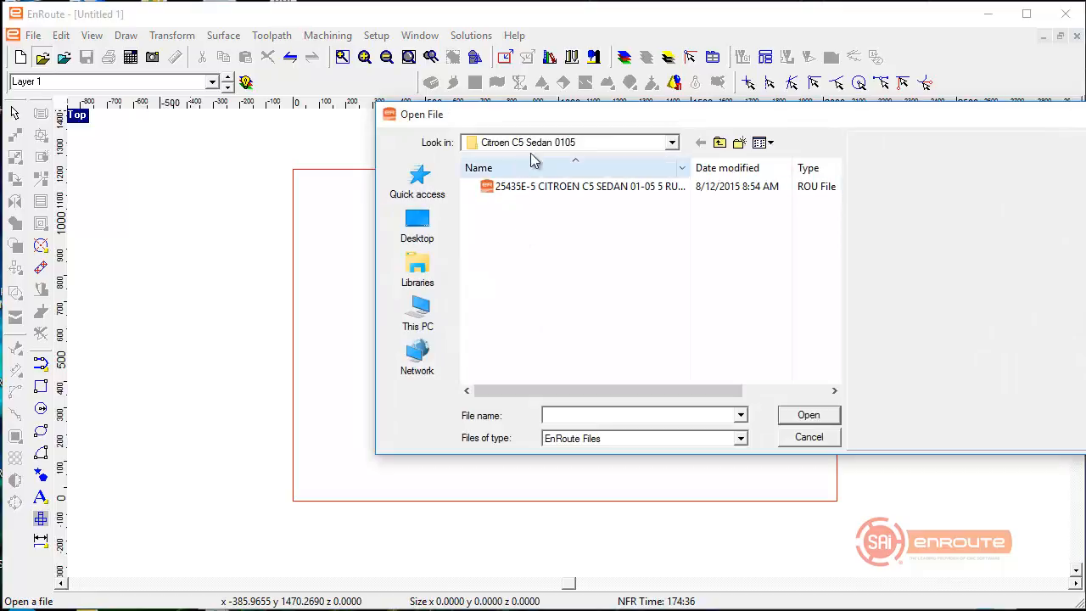
- Open the 25435E-5 CITROEN C5 SEDAN 01-05 5 RUTOR file from the Citroen C5 Sedan 0105 folder in SolarP
click(719, 141)
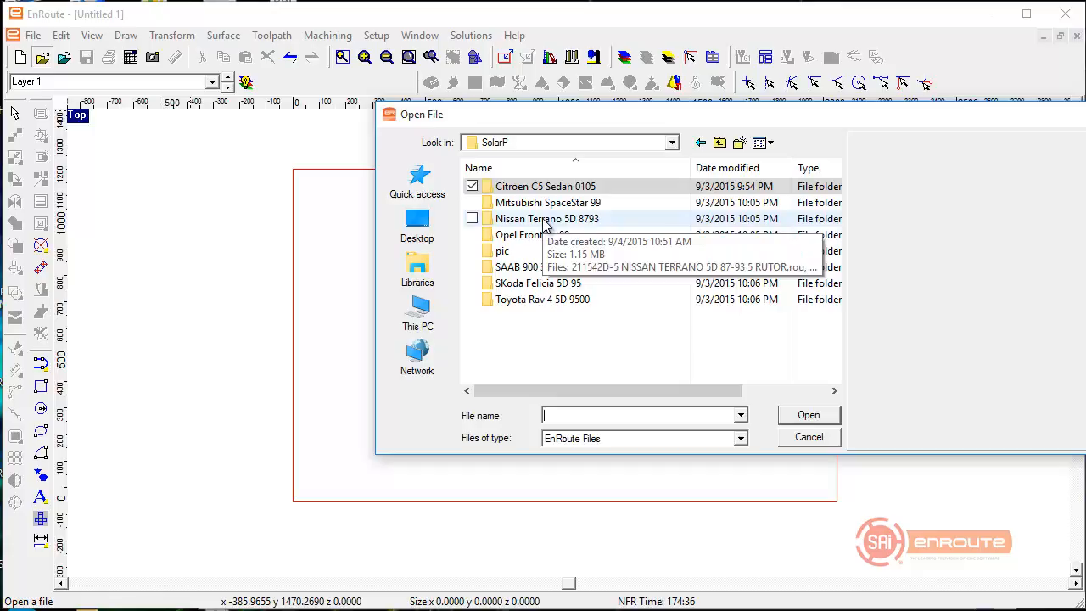
double_click(550, 188)
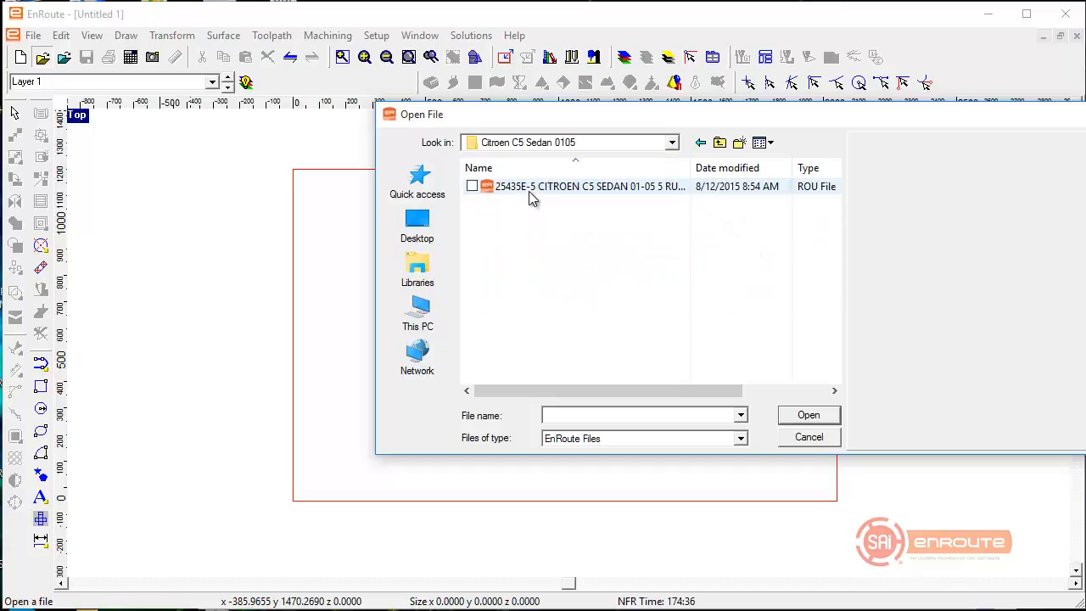
double_click(614, 189)
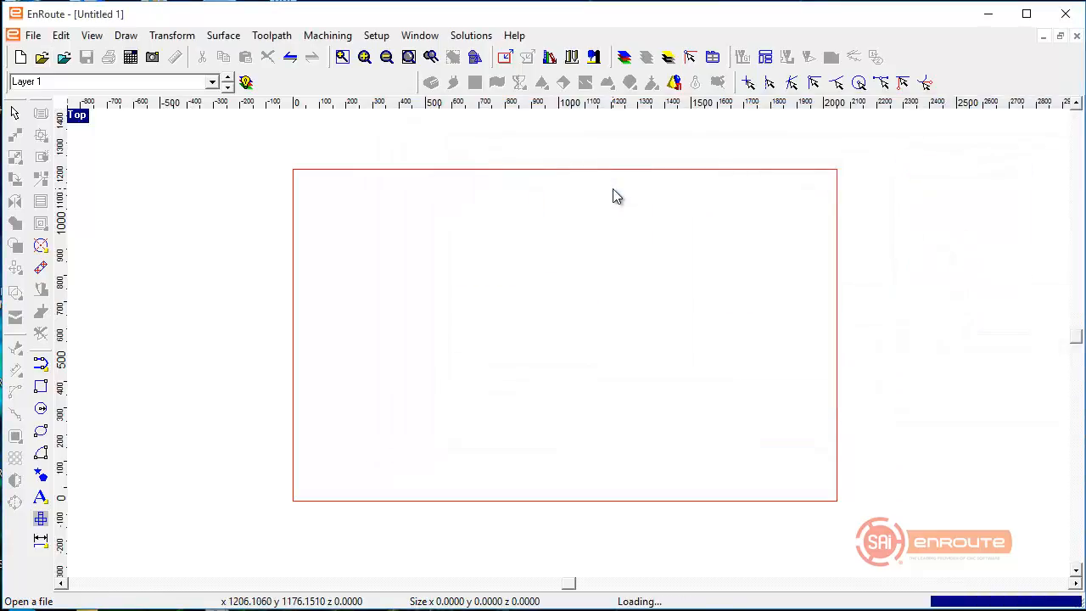
scroll(533, 312, down, 3)
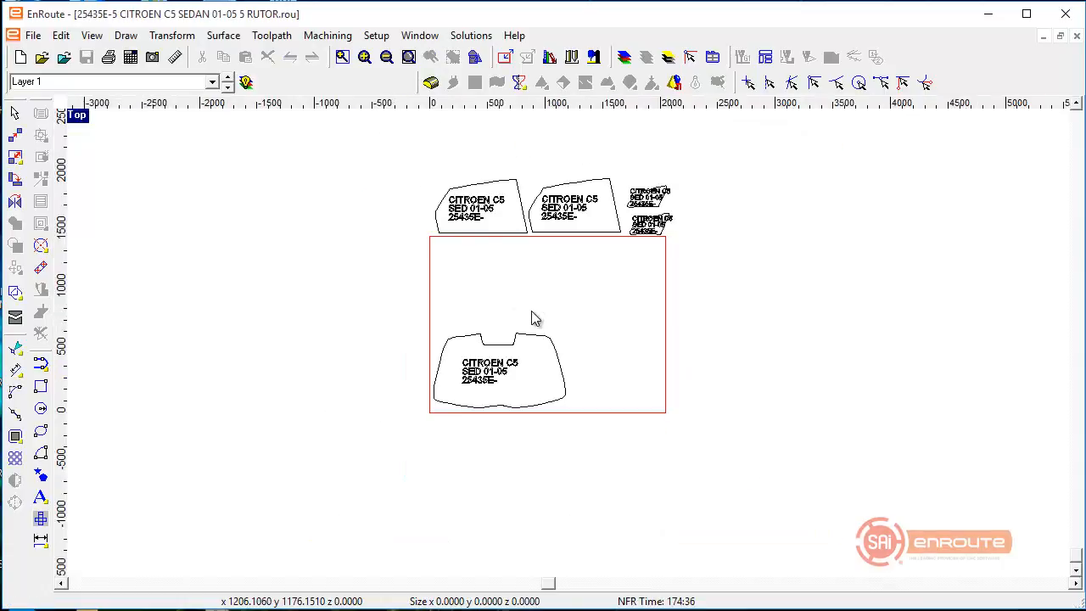
scroll(527, 191, up, 2)
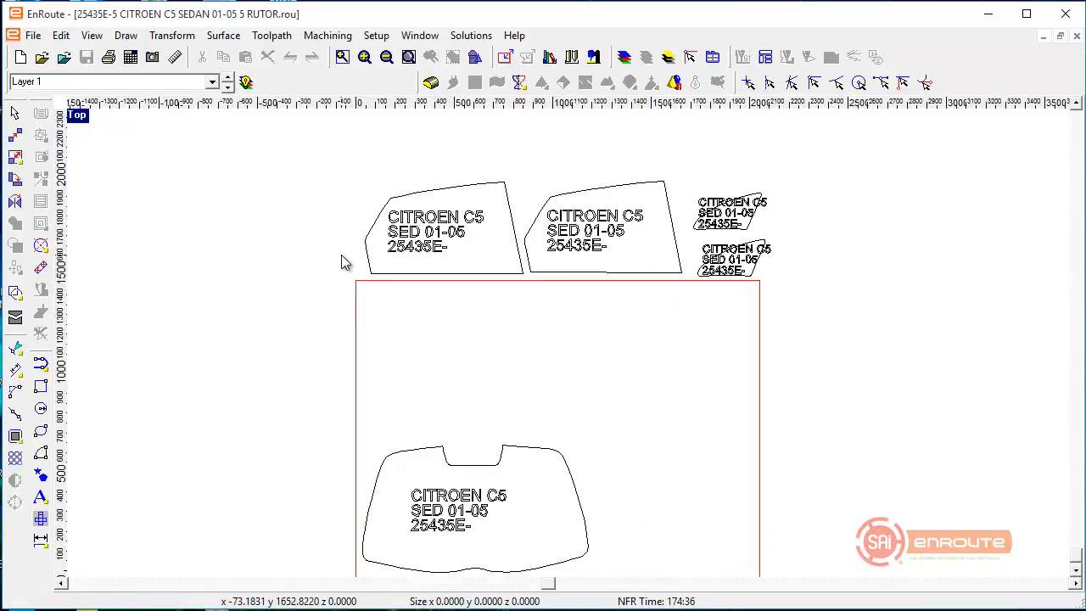
- Move all the Citroen C5 window shapes and their lettering off the plate, clear of its right edge
drag(318, 400, 614, 497)
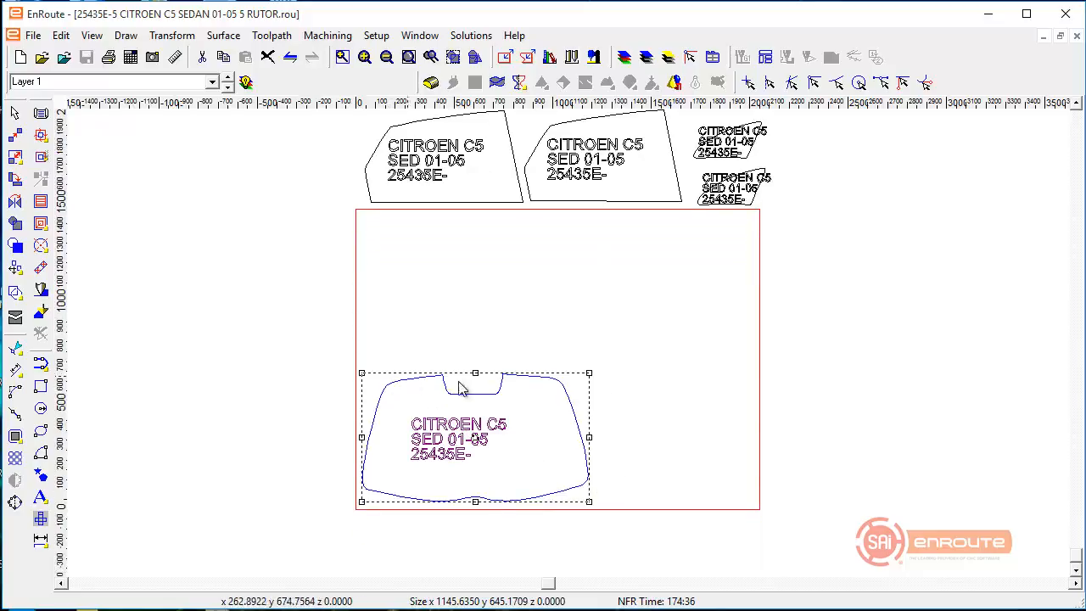
scroll(461, 381, down, 2)
drag(359, 114, 789, 455)
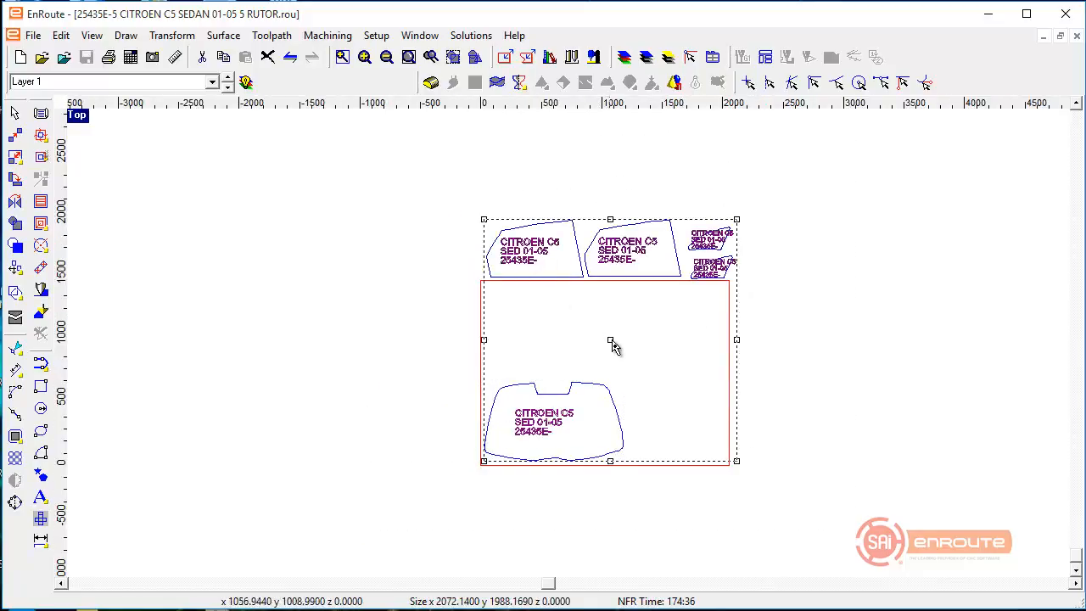
drag(613, 345, 869, 341)
click(467, 327)
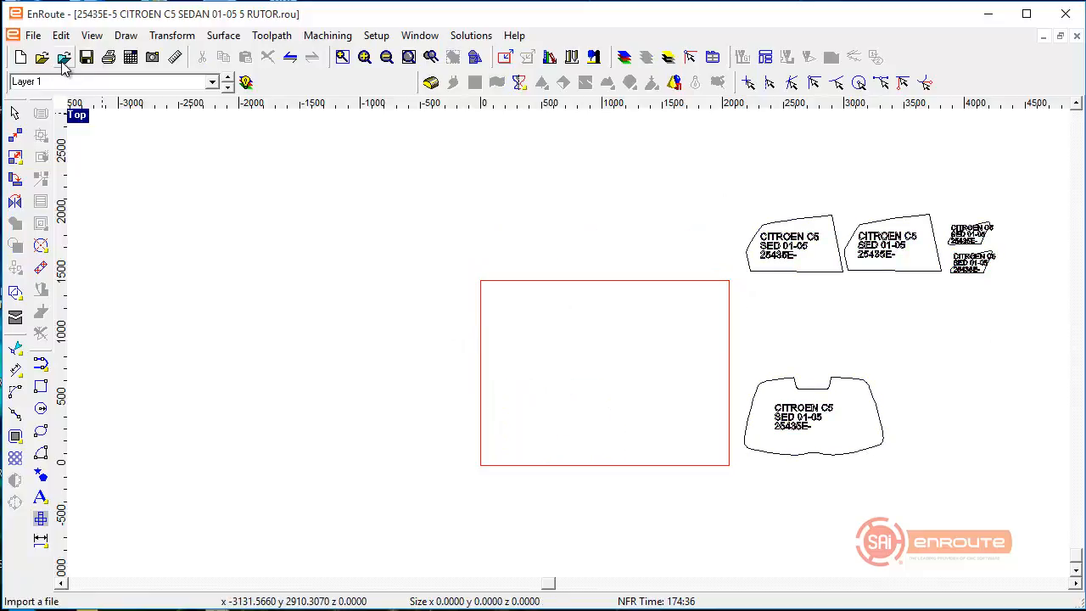
- Import the Citroen C5 side-window drawing onto the empty plate
click(64, 57)
double_click(463, 183)
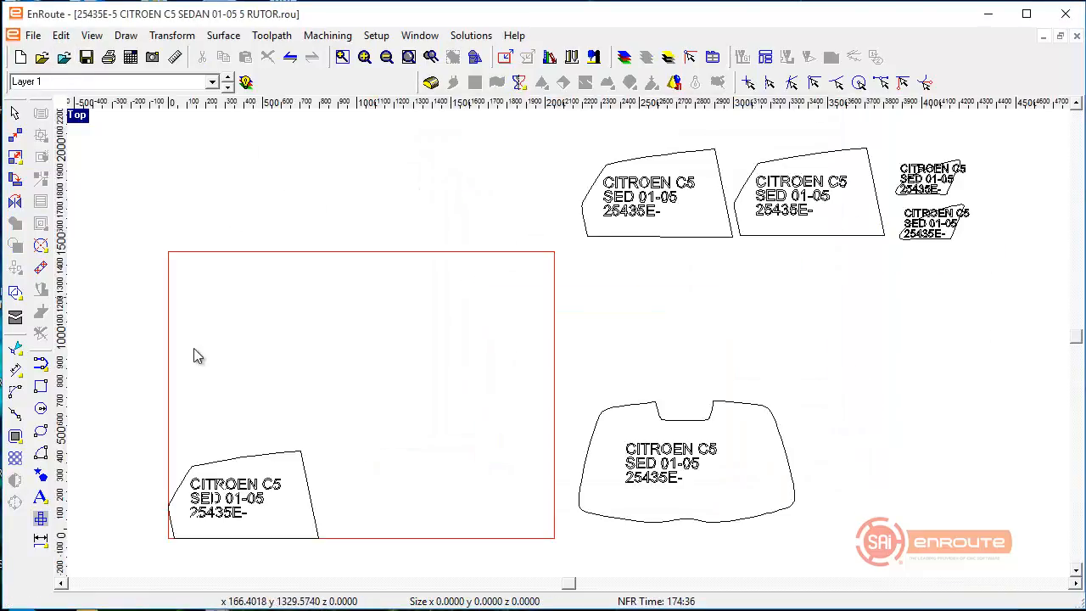
- Make Text the active layer, examine its lettering in isolation, and show all layers again
click(228, 88)
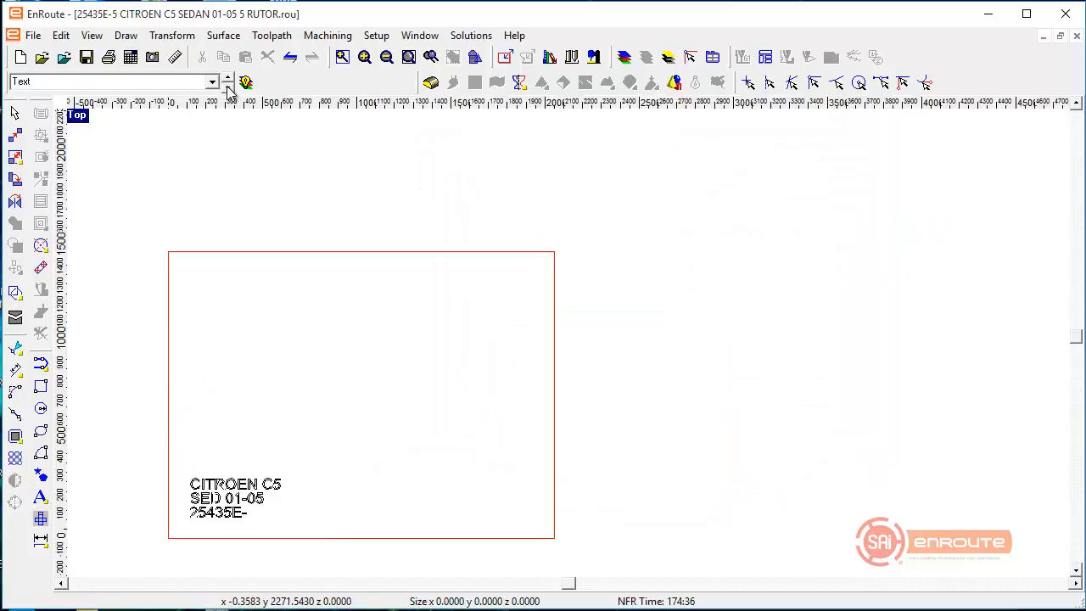
click(228, 88)
click(227, 88)
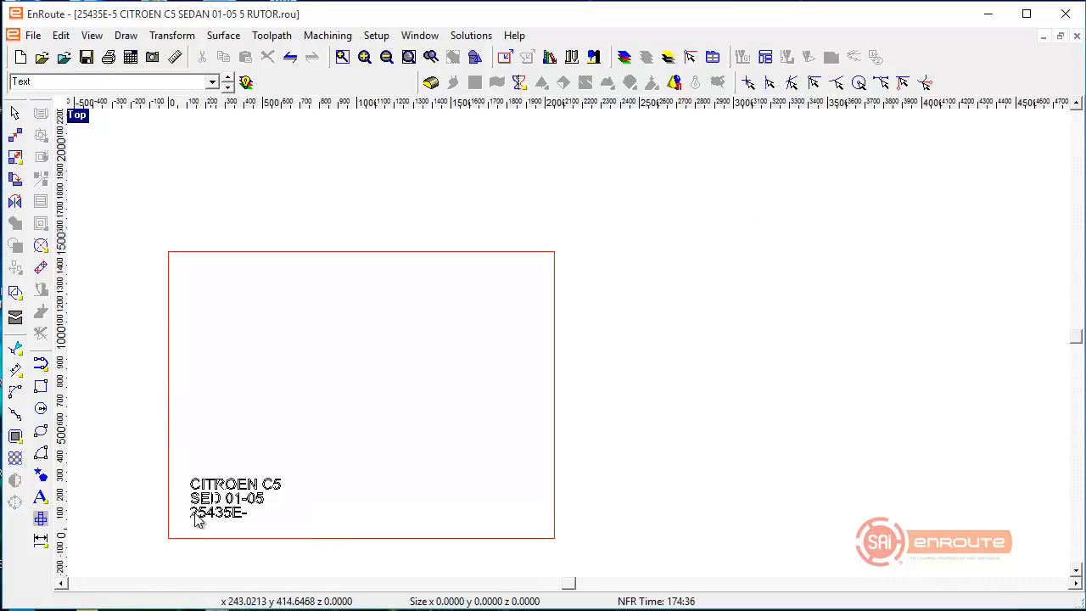
scroll(190, 533, up, 5)
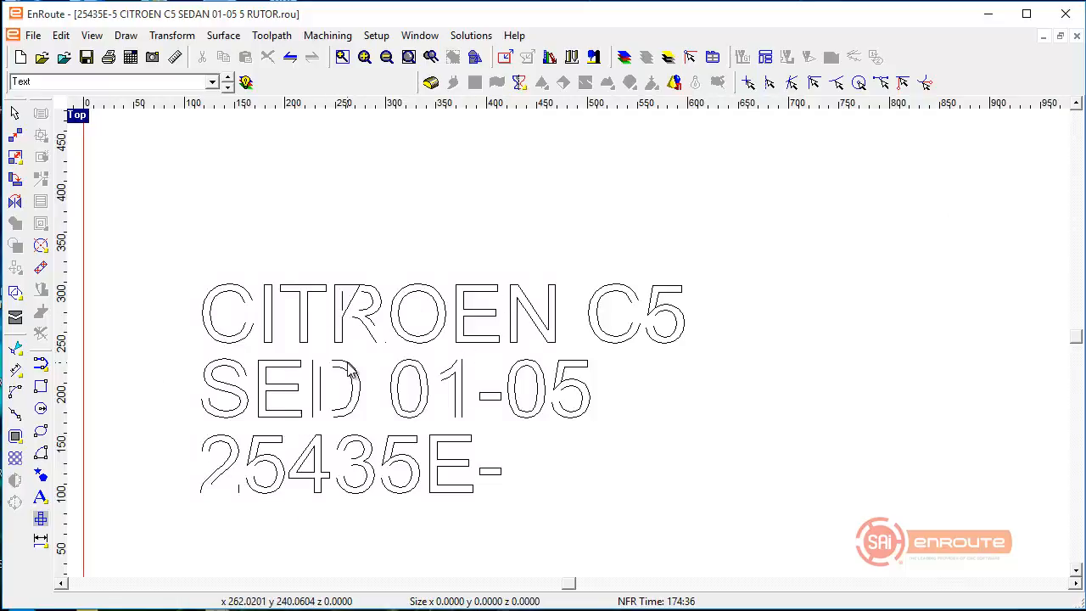
scroll(350, 371, down, 1)
click(246, 82)
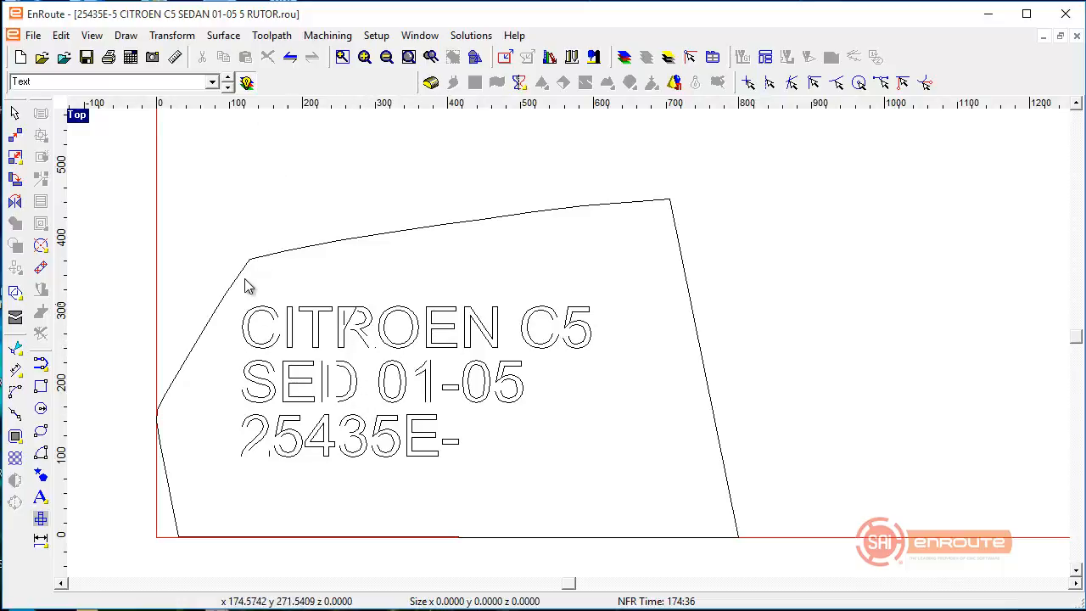
- Compare the imported side window's lettering with that of the original window shapes by selecting each group
drag(184, 253, 665, 528)
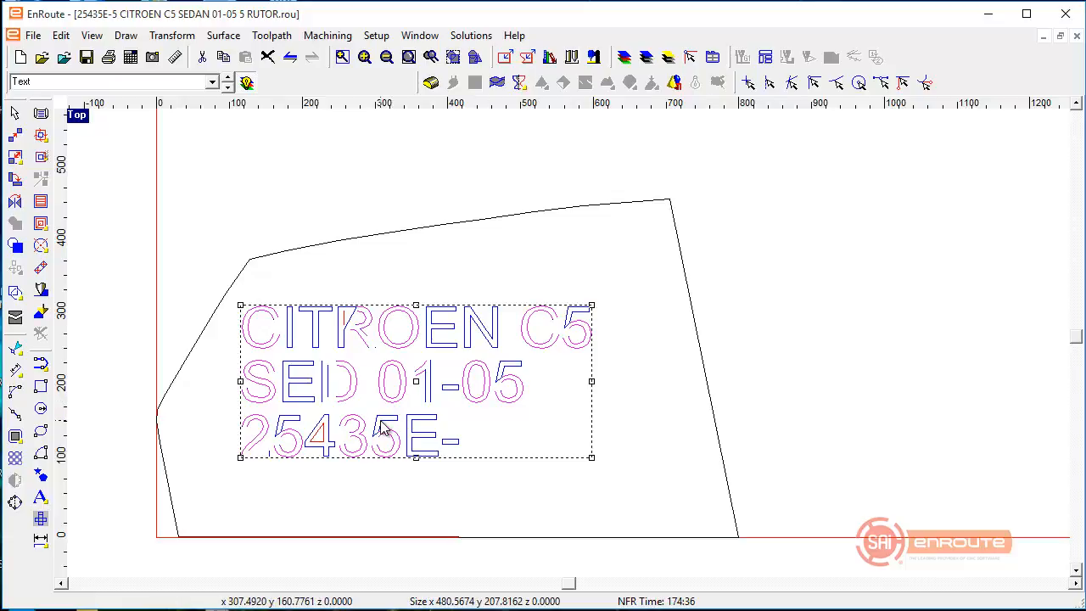
scroll(384, 429, down, 5)
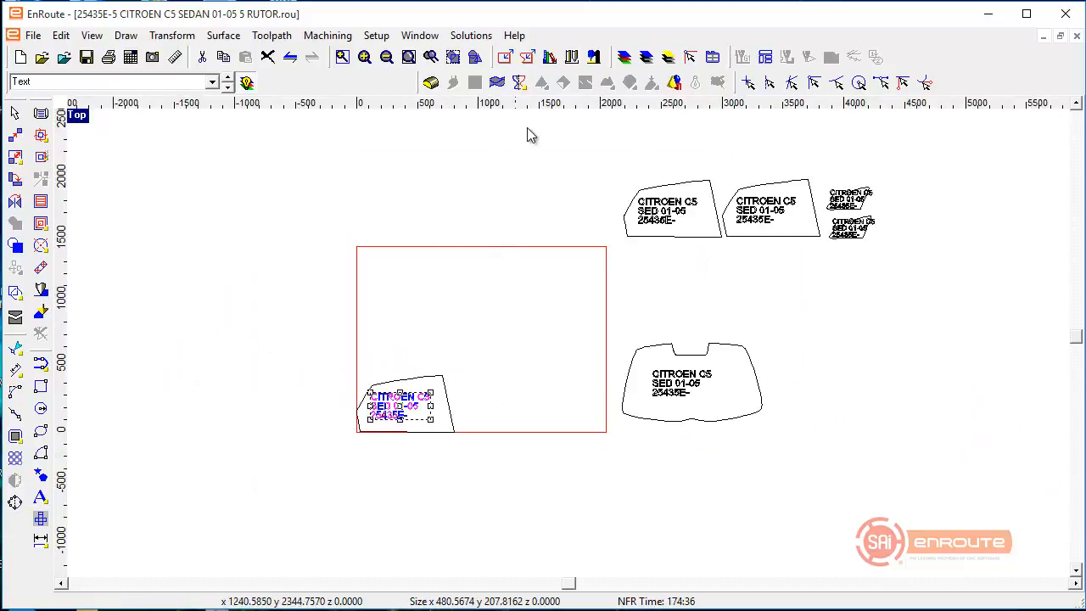
drag(527, 134, 994, 510)
scroll(801, 286, up, 1)
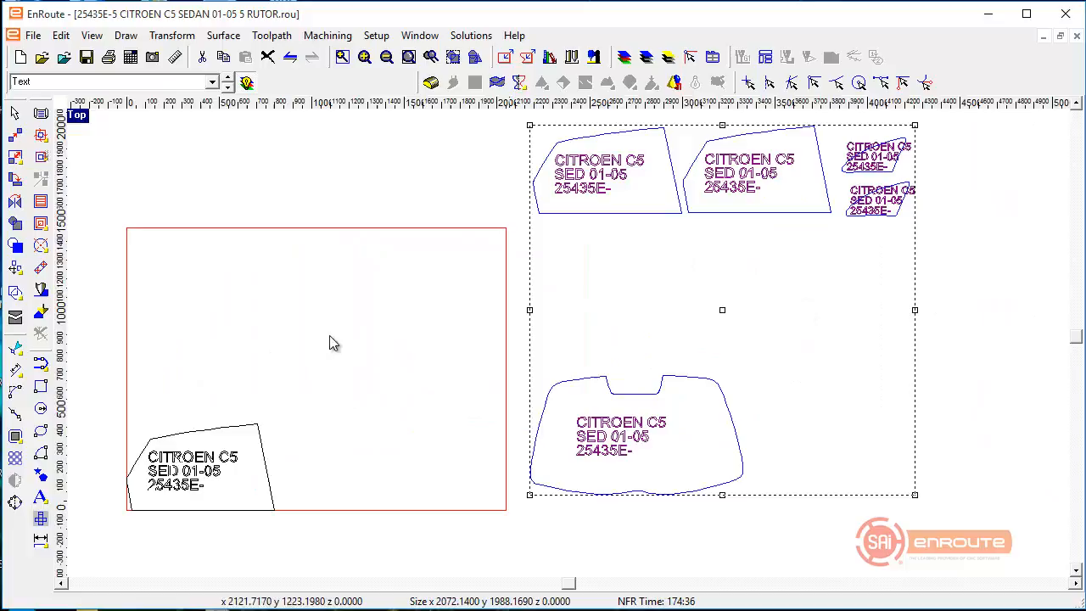
click(357, 370)
- Shift the first original side window, with its lettering, slightly away from the neighbouring side window
scroll(463, 297, down, 1)
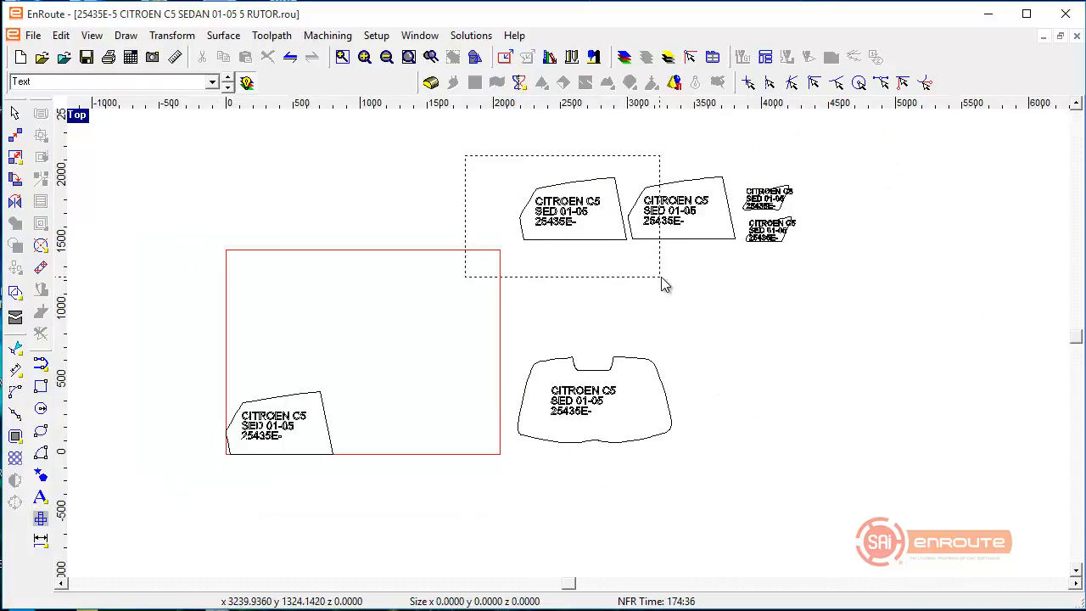
mouse_move(662, 276)
mouse_down()
mouse_move(769, 278)
mouse_move(614, 276)
mouse_move(651, 273)
mouse_up()
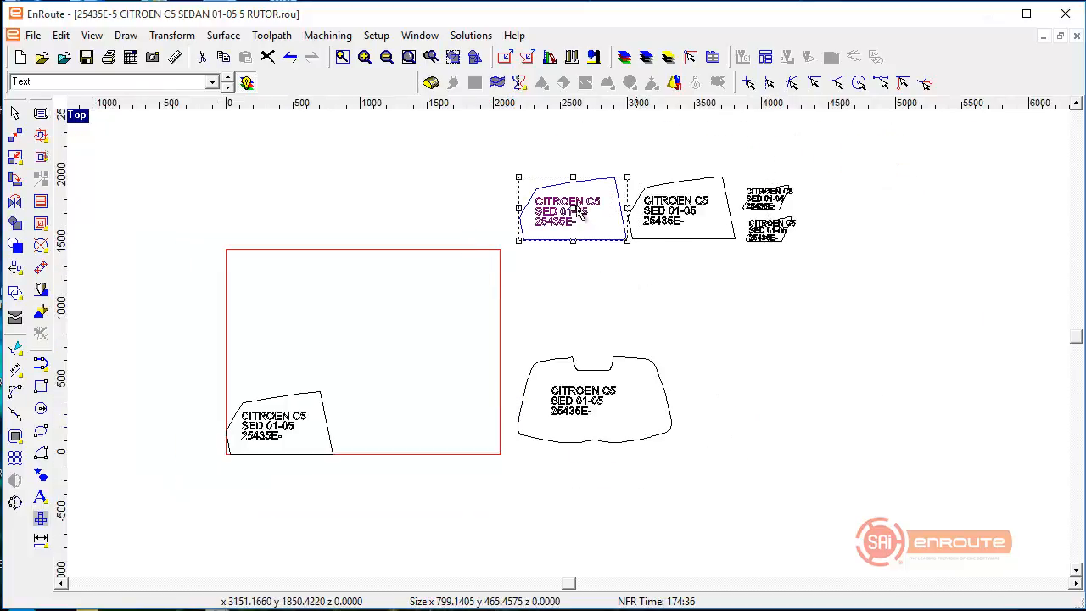
mouse_move(581, 213)
mouse_down()
mouse_move(675, 212)
mouse_move(688, 222)
mouse_move(566, 219)
mouse_up()
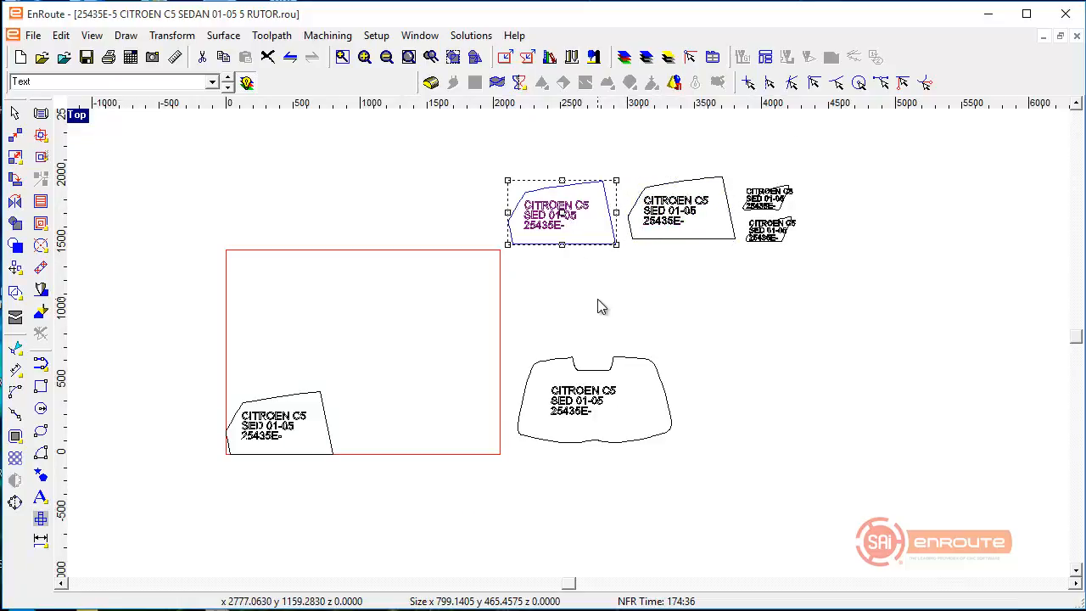
click(439, 327)
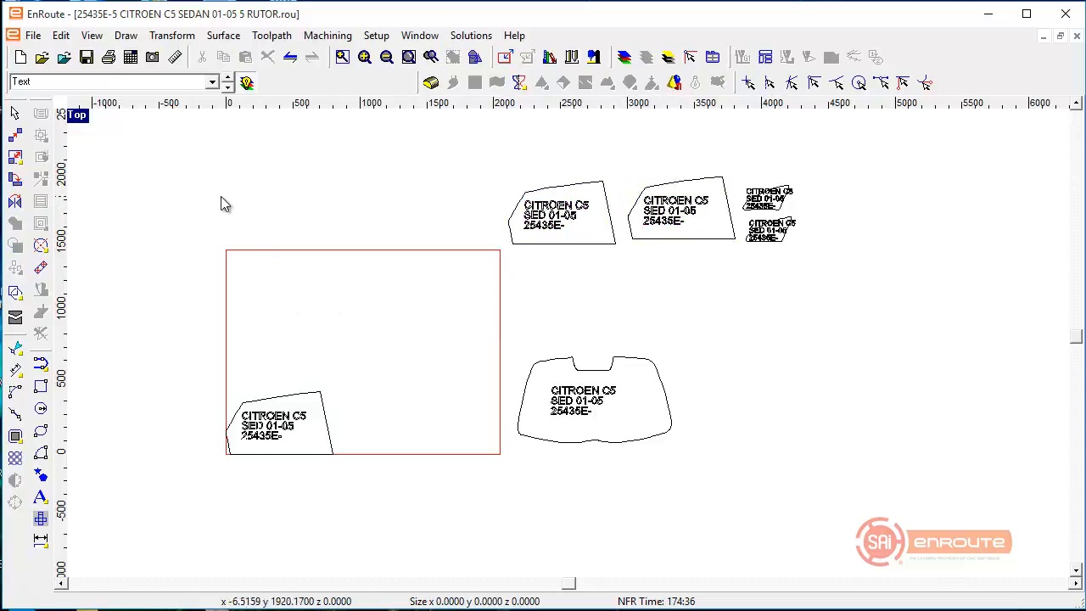
- Delete all the window shapes and lettering on and beside the plate
drag(162, 166, 878, 473)
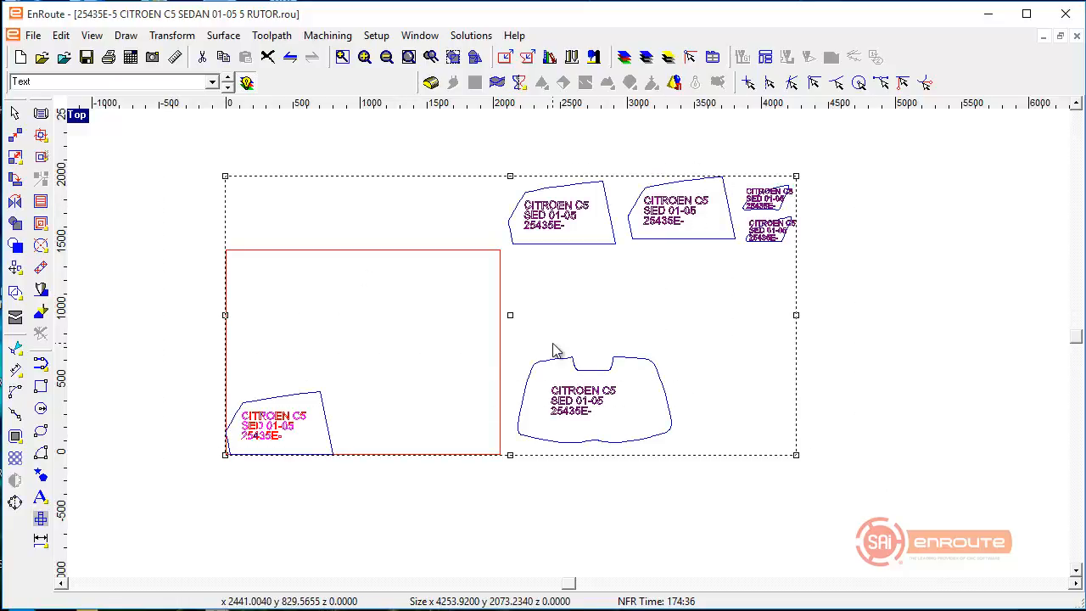
key(Delete)
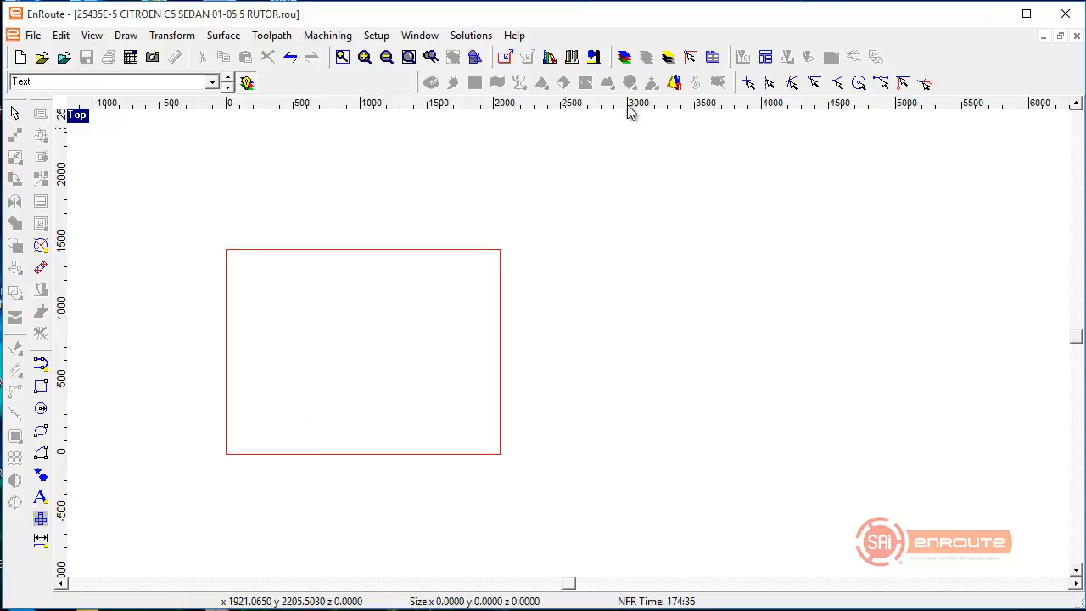
- Switch to File Explorer and examine the Citroen C5 Sedan 0105 and Mitsubishi SpaceStar 99 folders inside SolarP
click(356, 598)
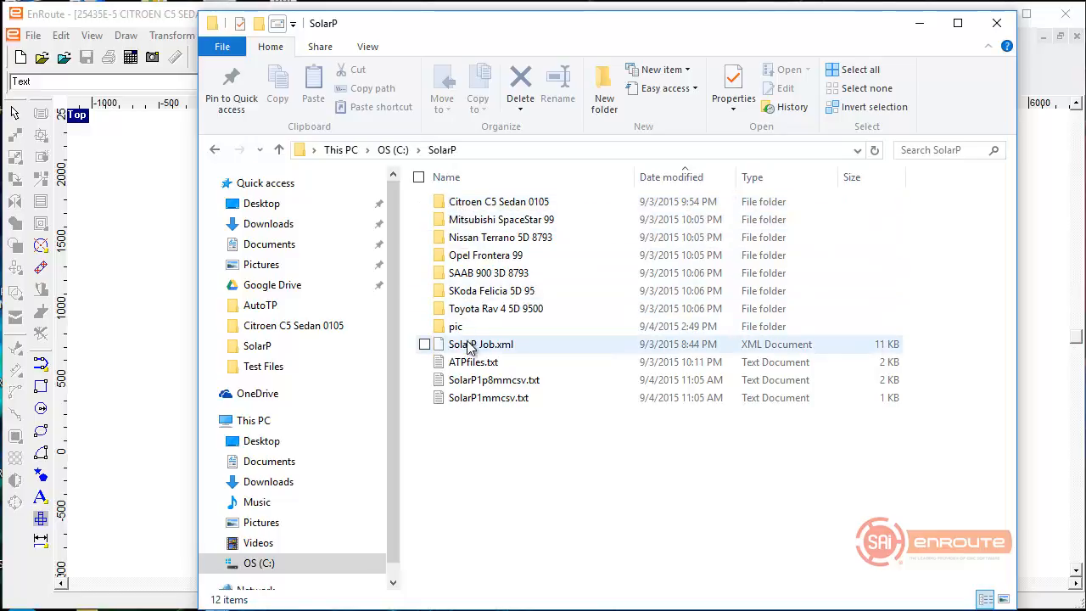
double_click(466, 203)
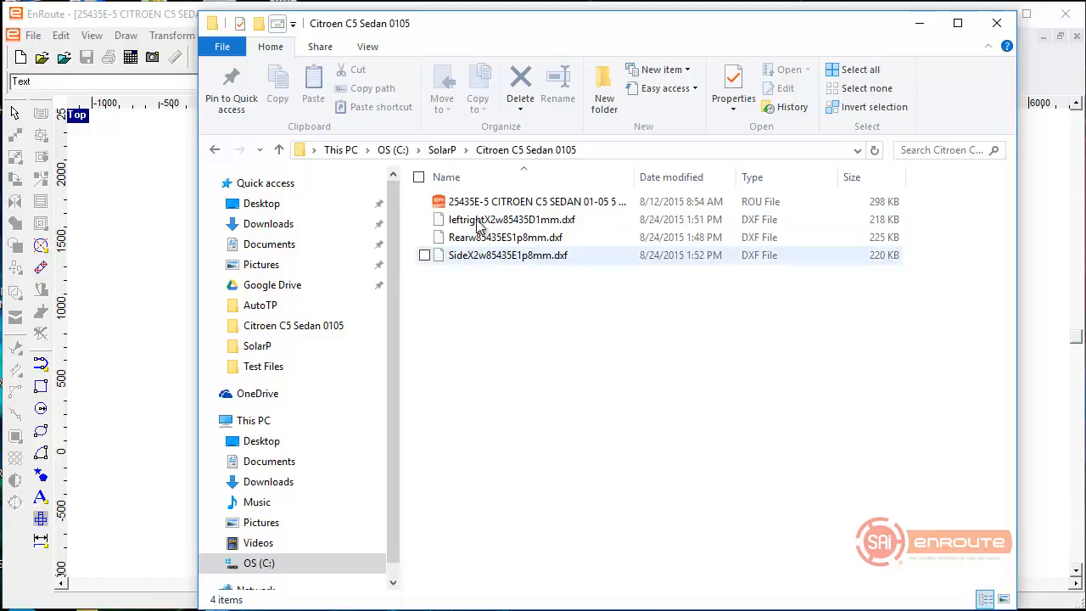
click(437, 150)
double_click(469, 221)
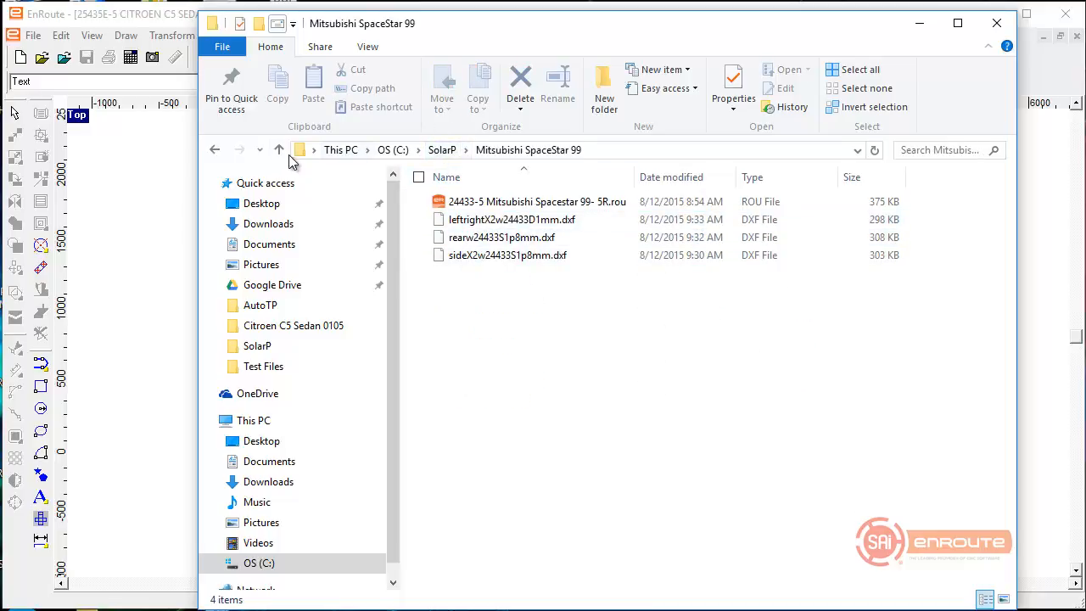
click(216, 150)
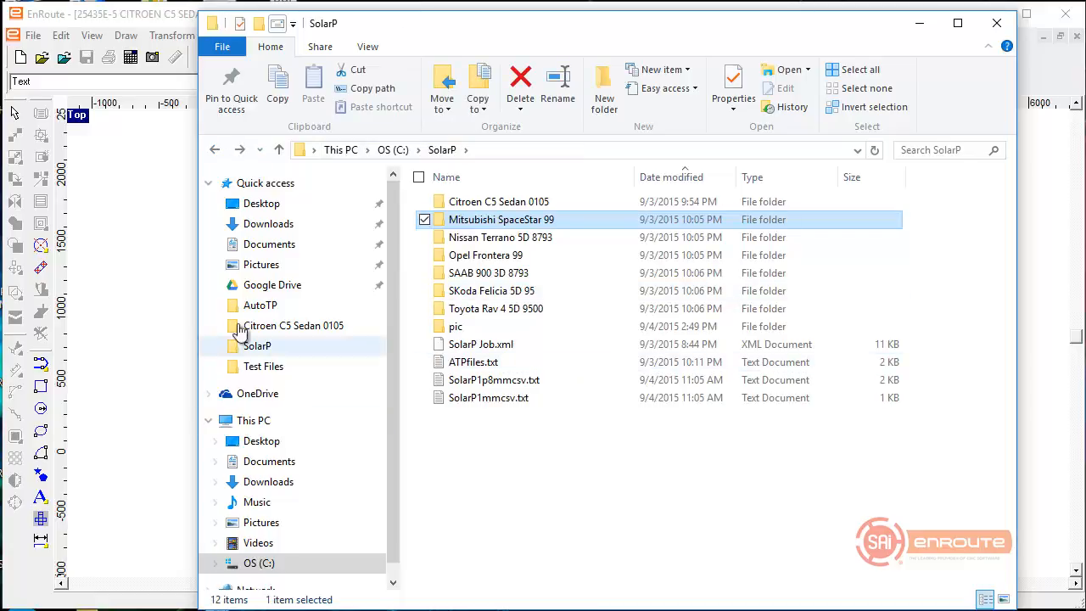
- Switch back to EnRoute and look for the ATPFileSetup script among the available solutions
click(170, 340)
click(471, 36)
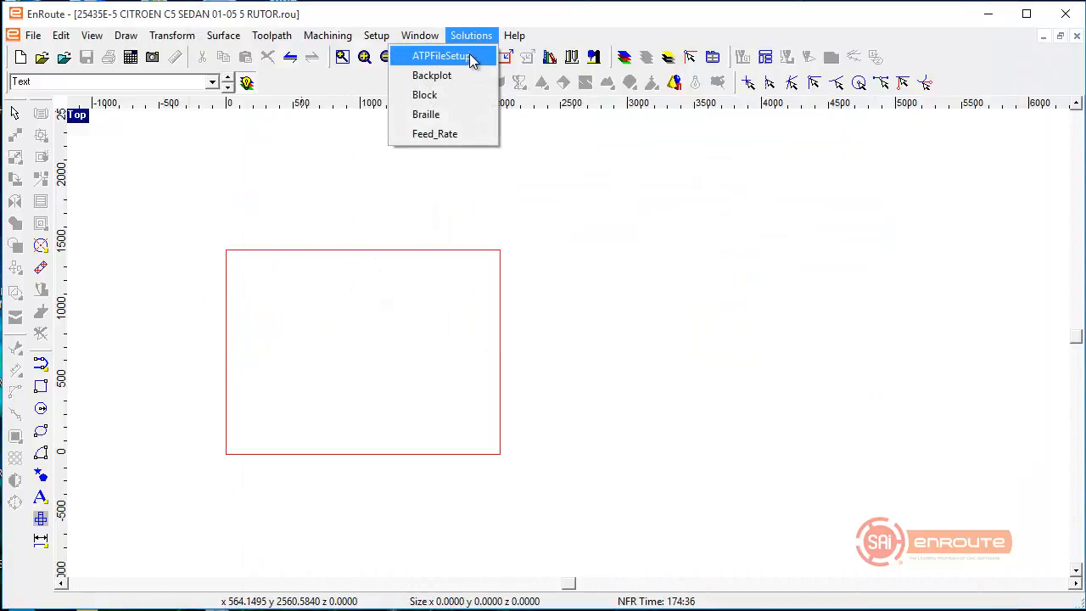
click(519, 321)
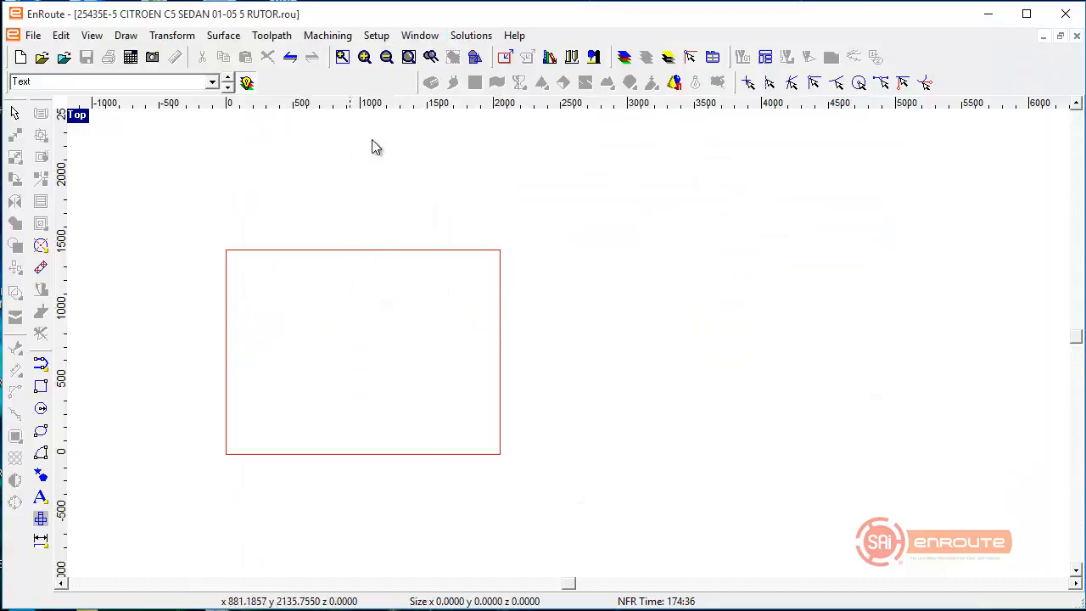
- Switch to File Explorer, examine the part data in SolarP Job.xml, and select SolarP1p8mmcsv.txt in the SolarP folder
mouse_move(448, 610)
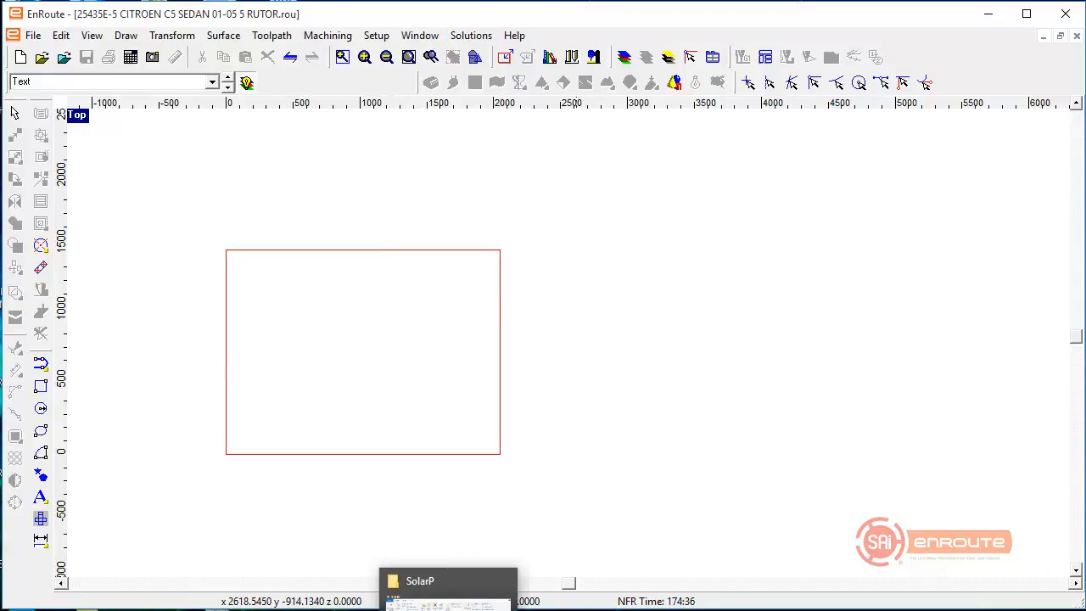
click(448, 600)
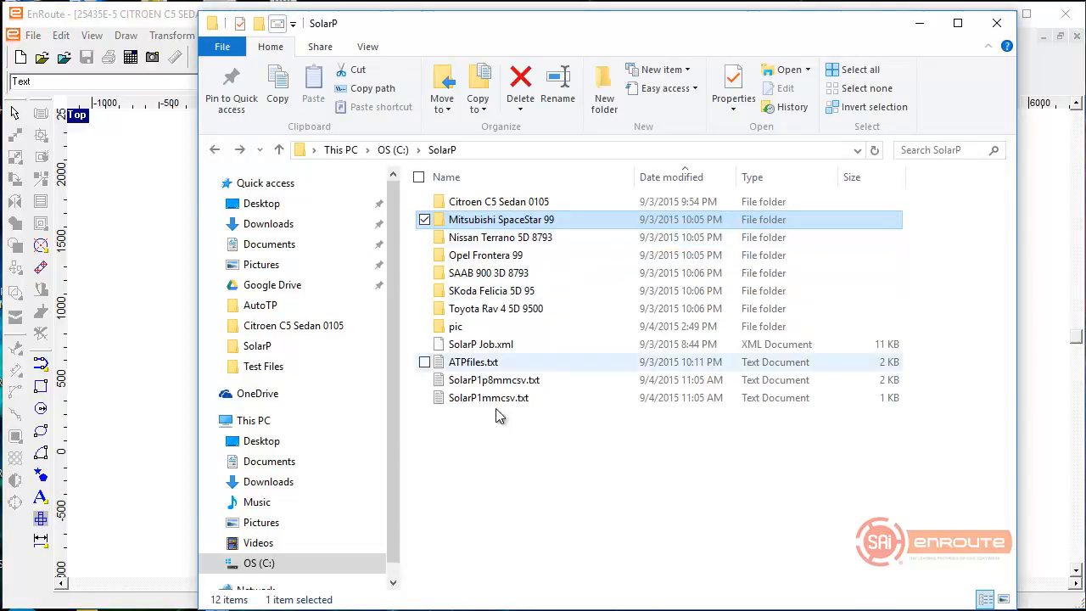
click(491, 347)
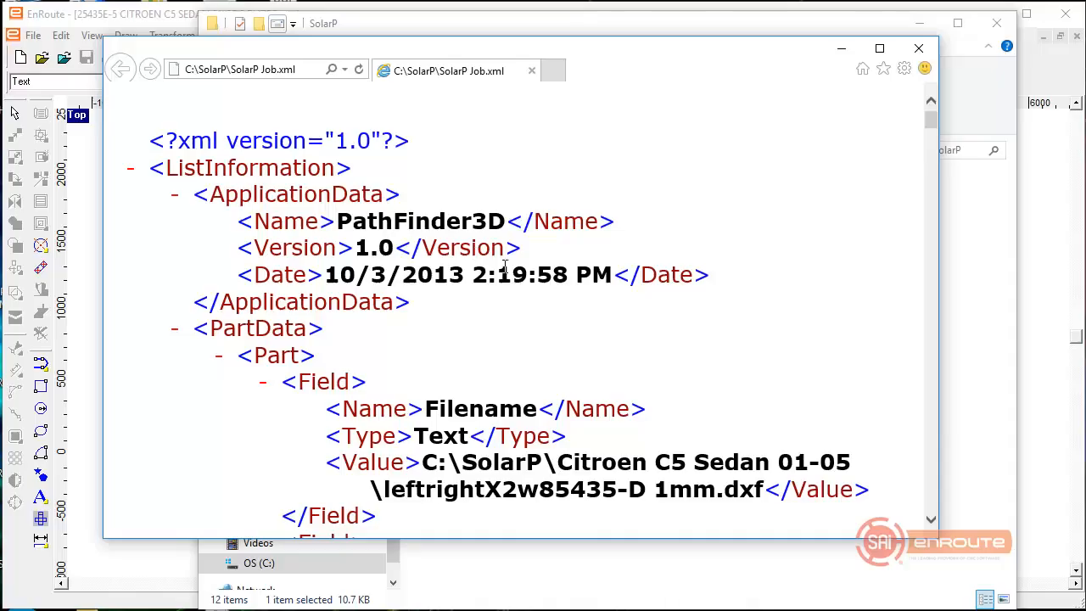
scroll(524, 320, down, 4)
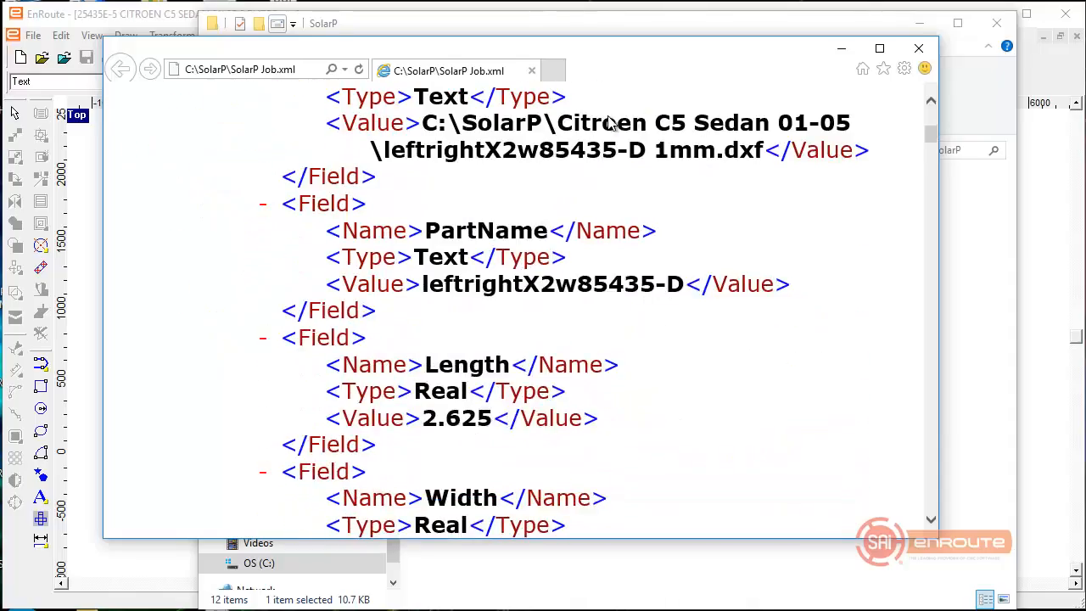
click(919, 49)
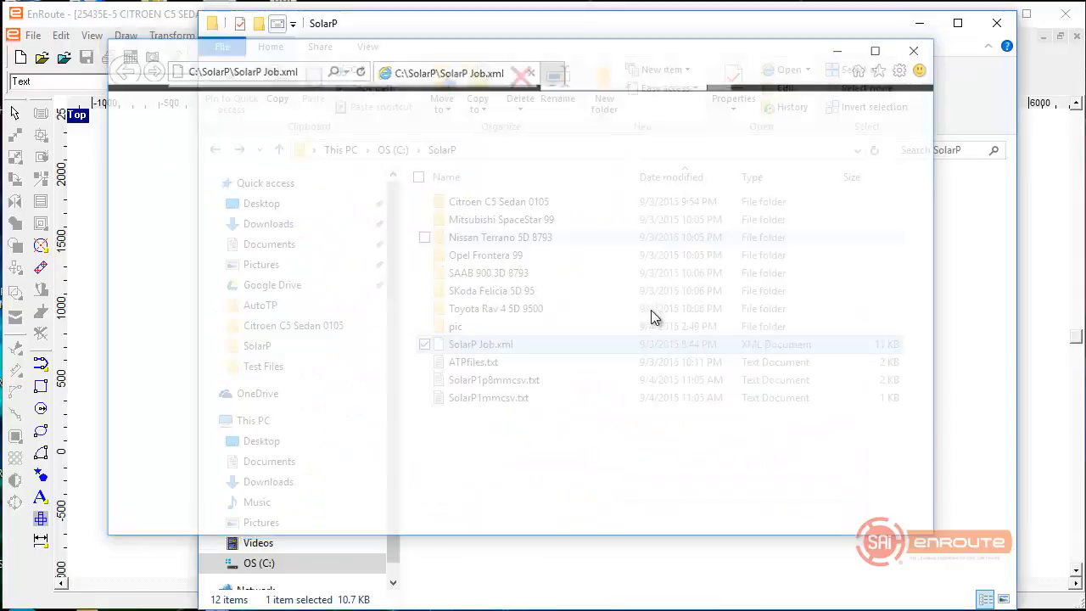
click(528, 455)
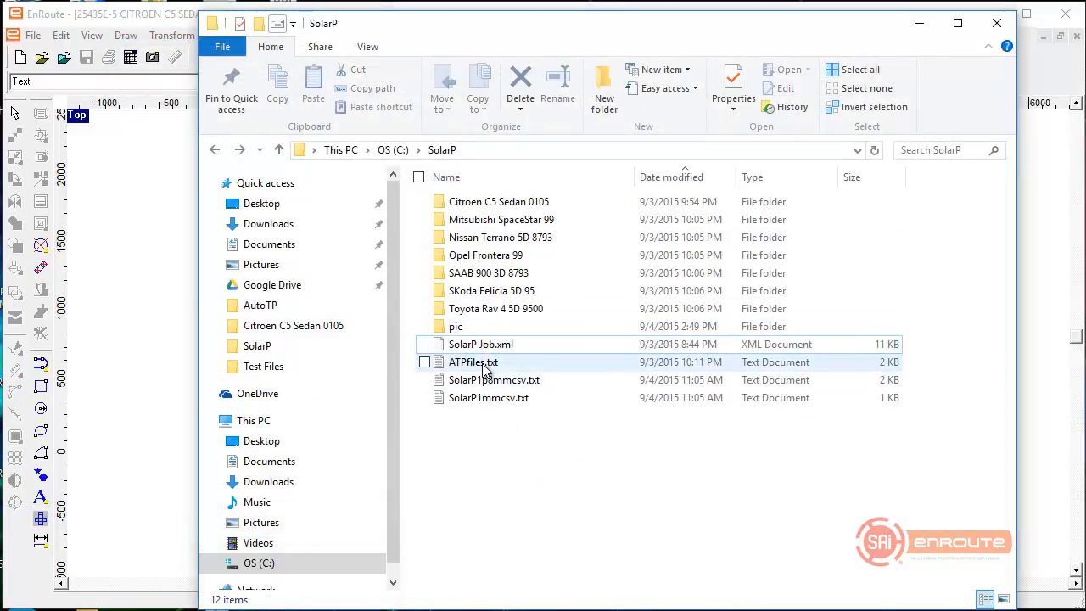
click(481, 384)
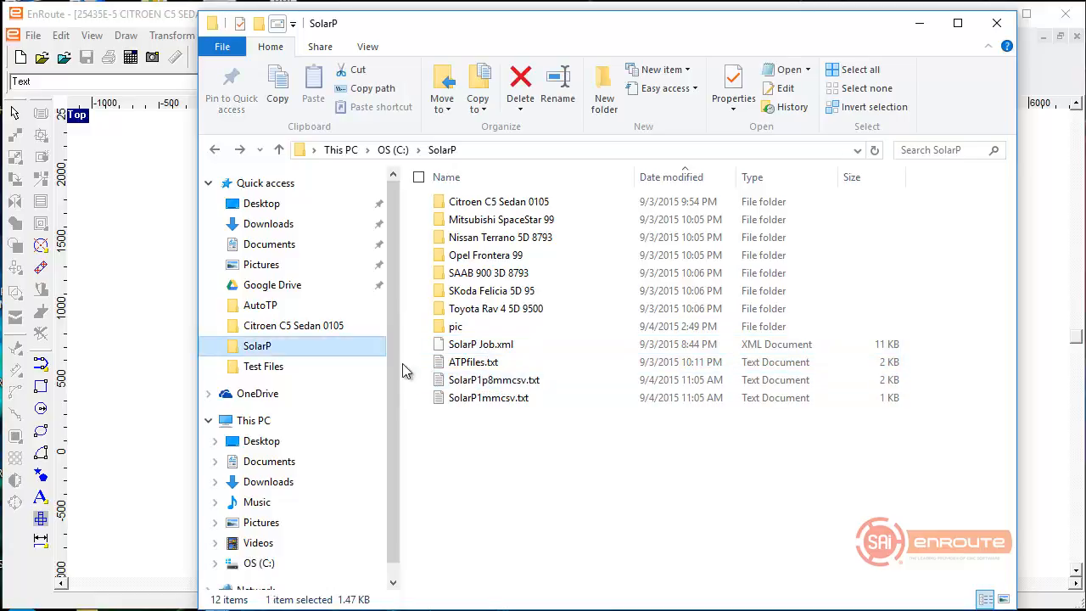
- Open SolarP1p8mmcsv.txt, examine its list of 1.8 mm part files, and close it
double_click(479, 380)
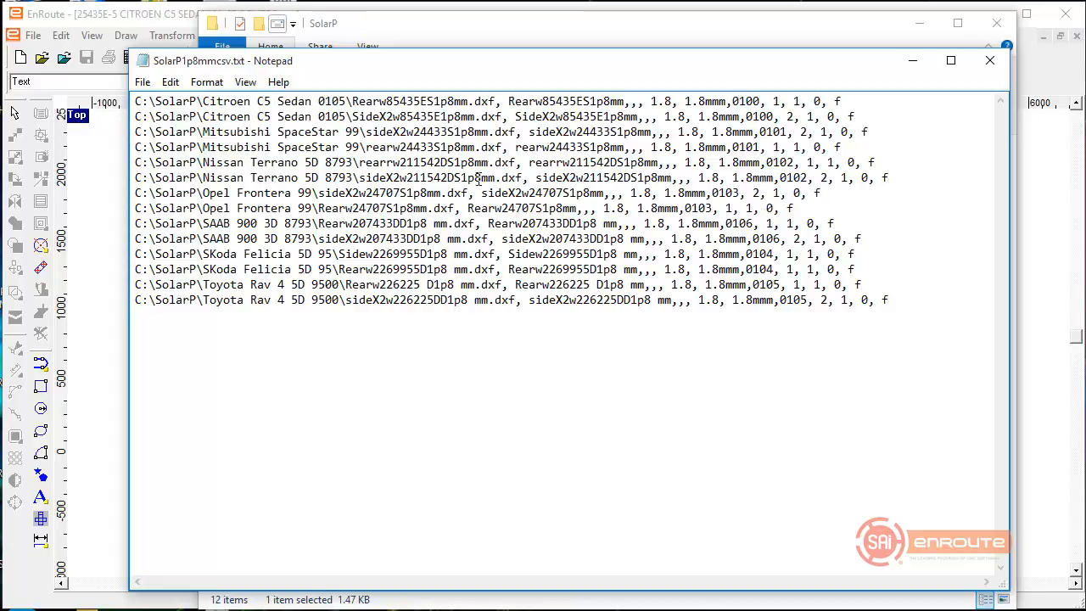
click(989, 61)
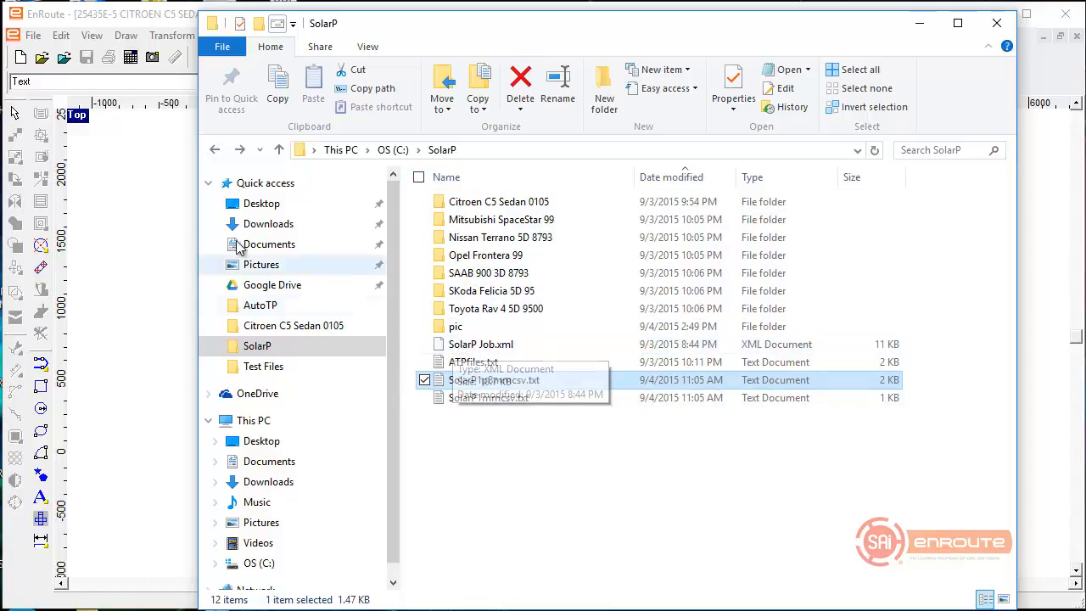
- Switch to EnRoute, run the ATPFileSetup solution, examine the Get Files form and its empty list, and end it
click(169, 230)
click(470, 36)
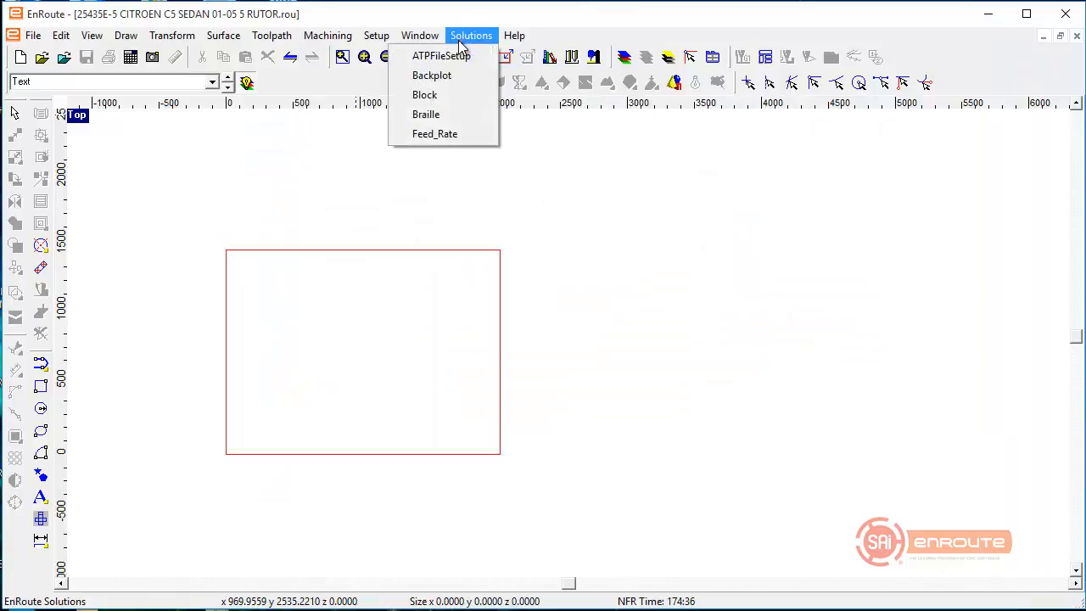
click(450, 54)
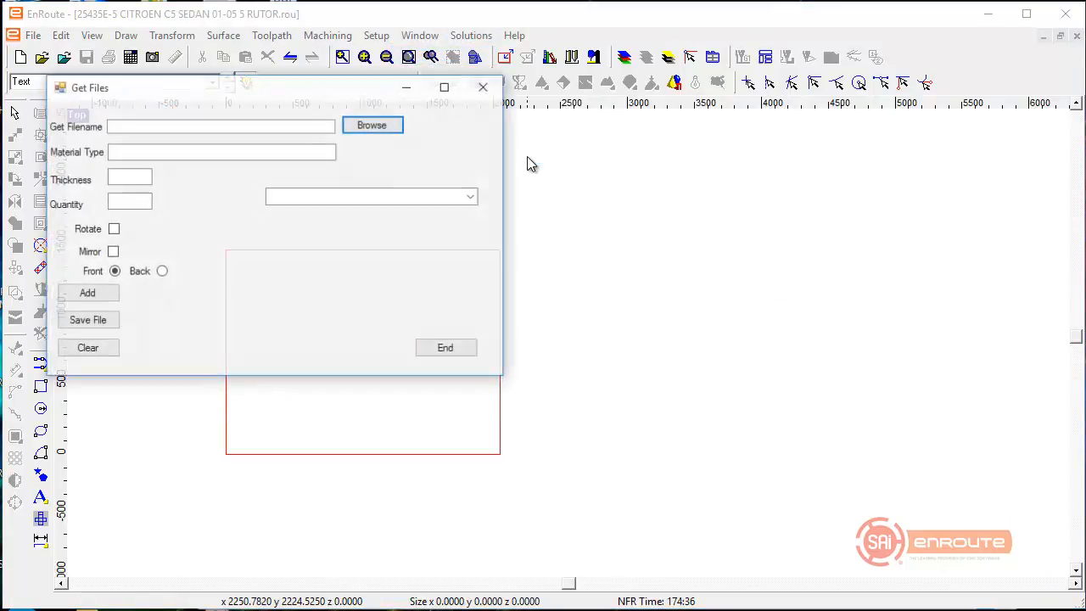
drag(334, 95, 422, 103)
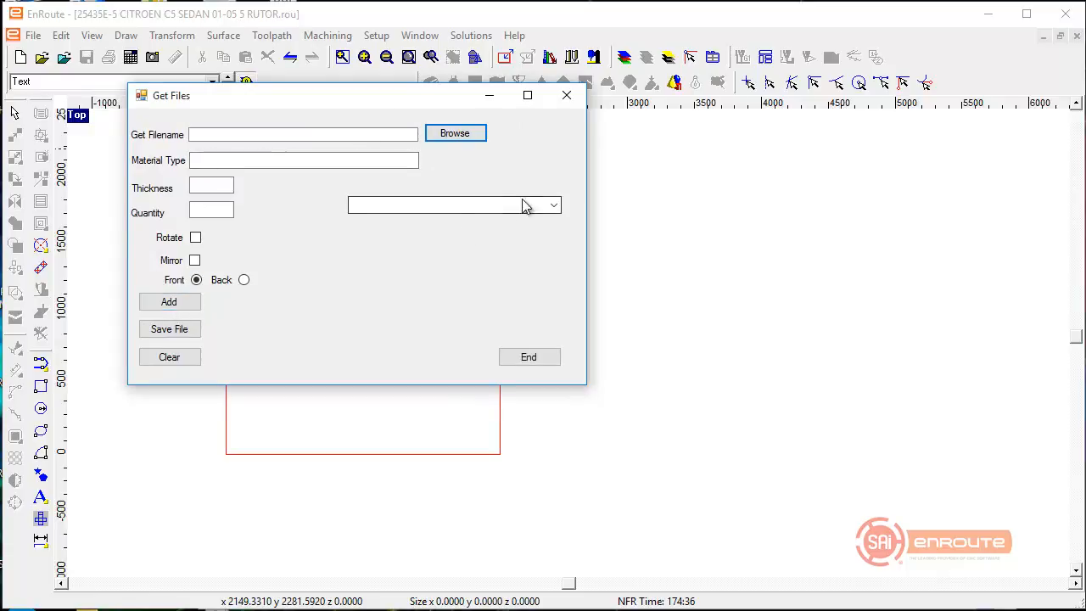
click(553, 207)
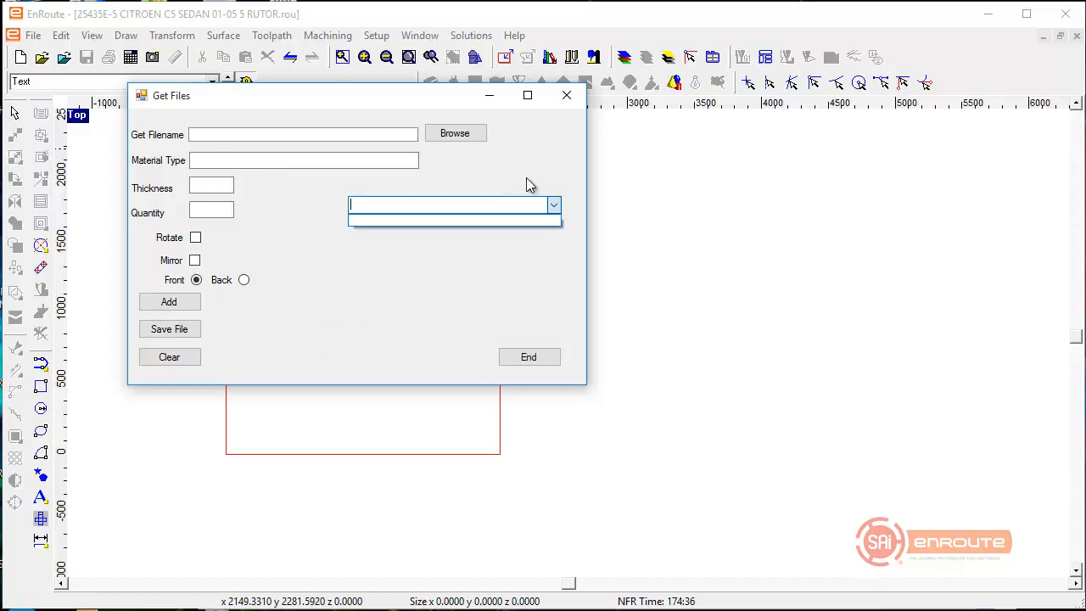
click(566, 95)
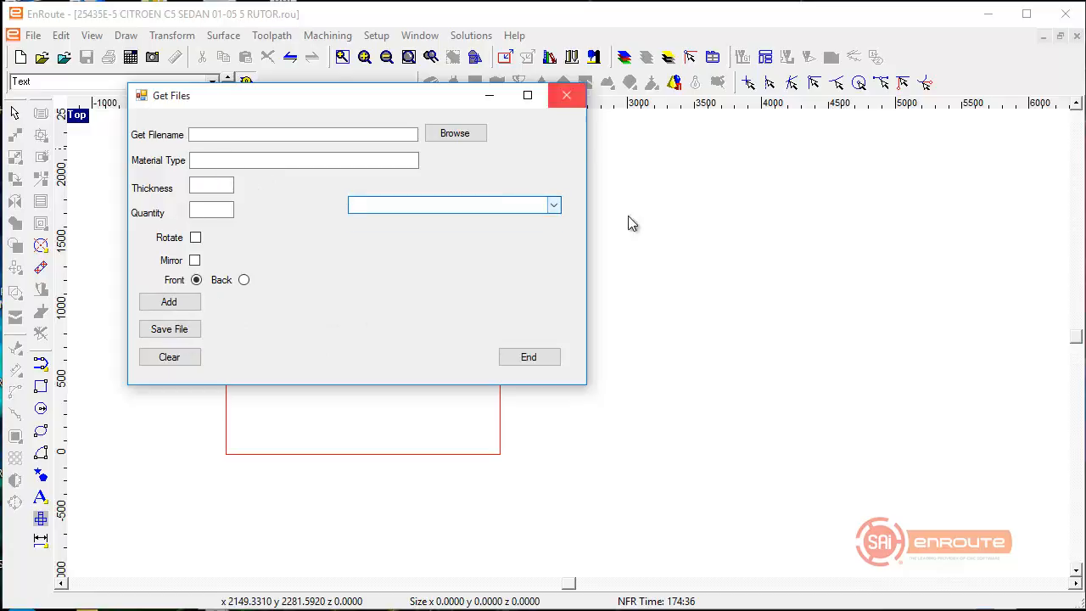
click(535, 359)
- Switch to File Explorer, open ATPfiles.txt in SolarP, examine its part entries, and close it
key(alt+Tab)
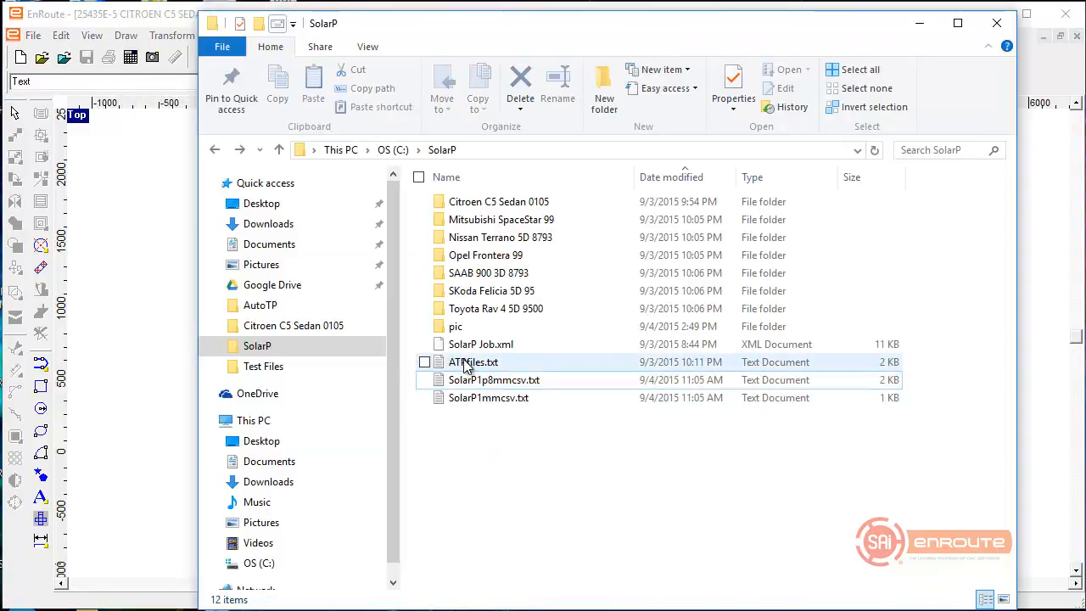
click(463, 363)
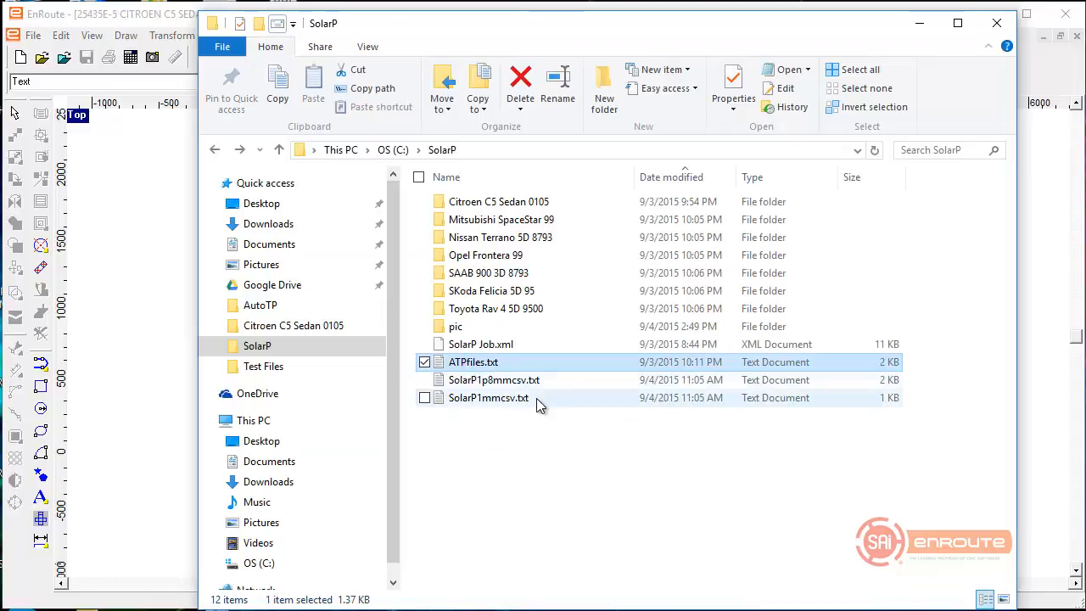
double_click(456, 363)
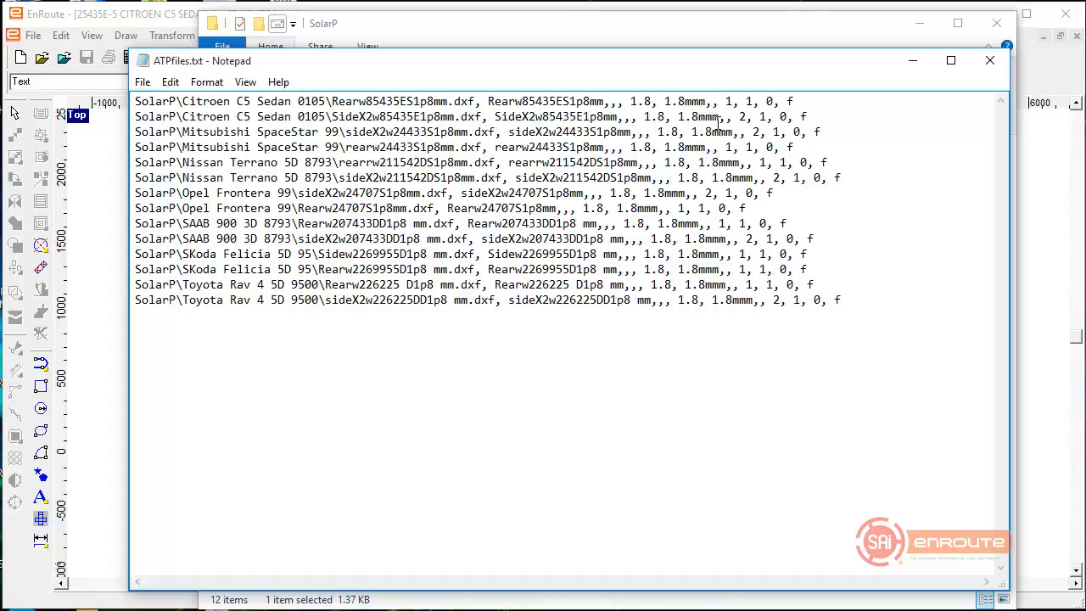
click(989, 60)
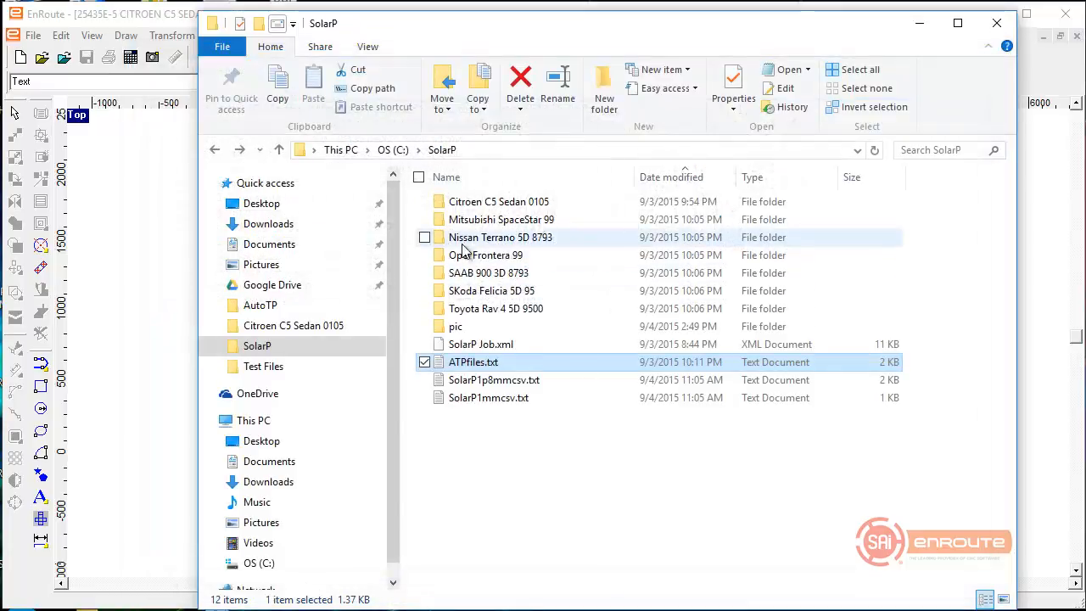
- Switch to EnRoute and examine the nesting, output and Boxster settings of the Solar P 1p8 mm automatic toolpath setup
click(1068, 197)
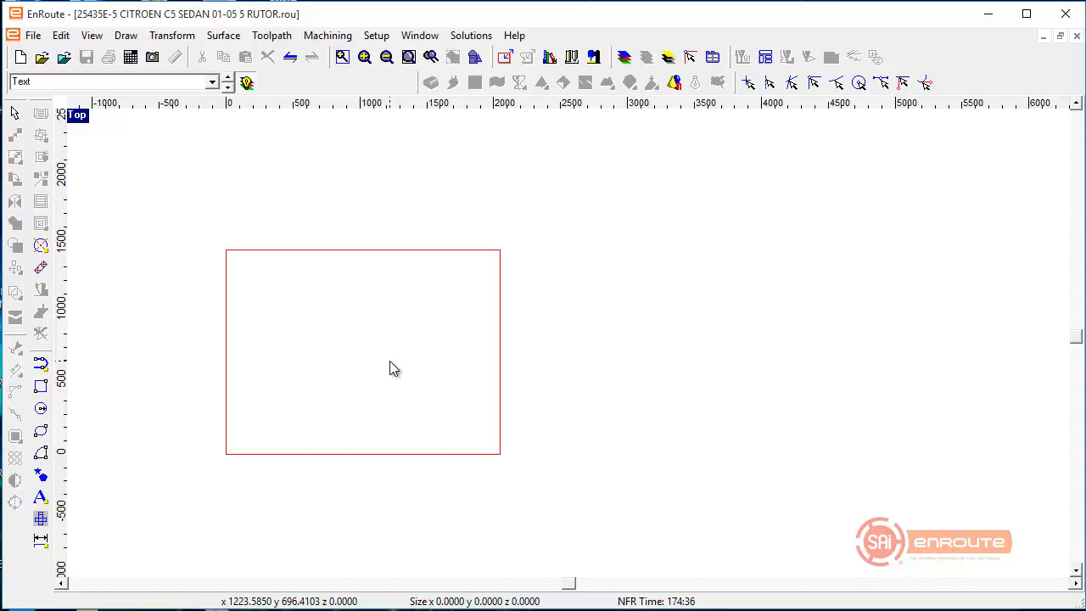
scroll(283, 326, up, 2)
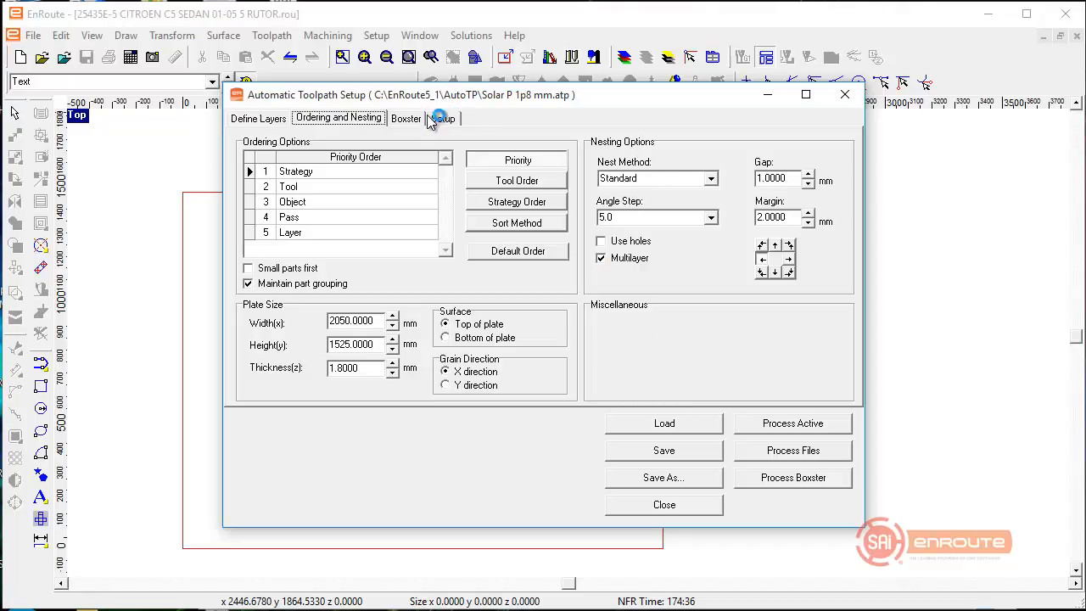
click(433, 120)
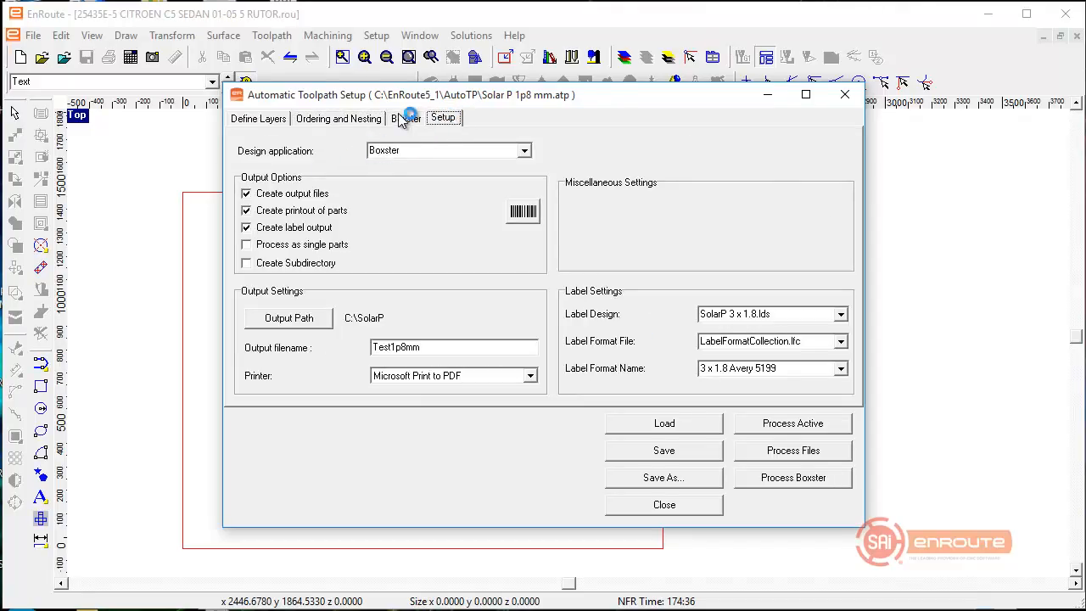
click(404, 119)
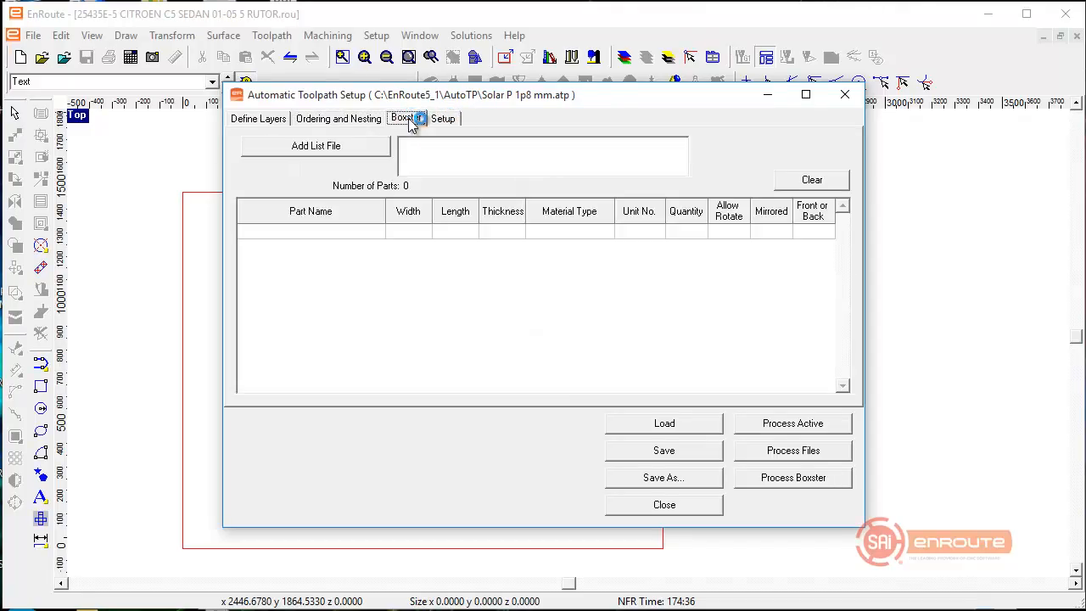
- Load the 1 mm.atp automatic toolpath setup and add SolarP1mmcsv.txt as its Boxster list file
click(676, 428)
double_click(524, 197)
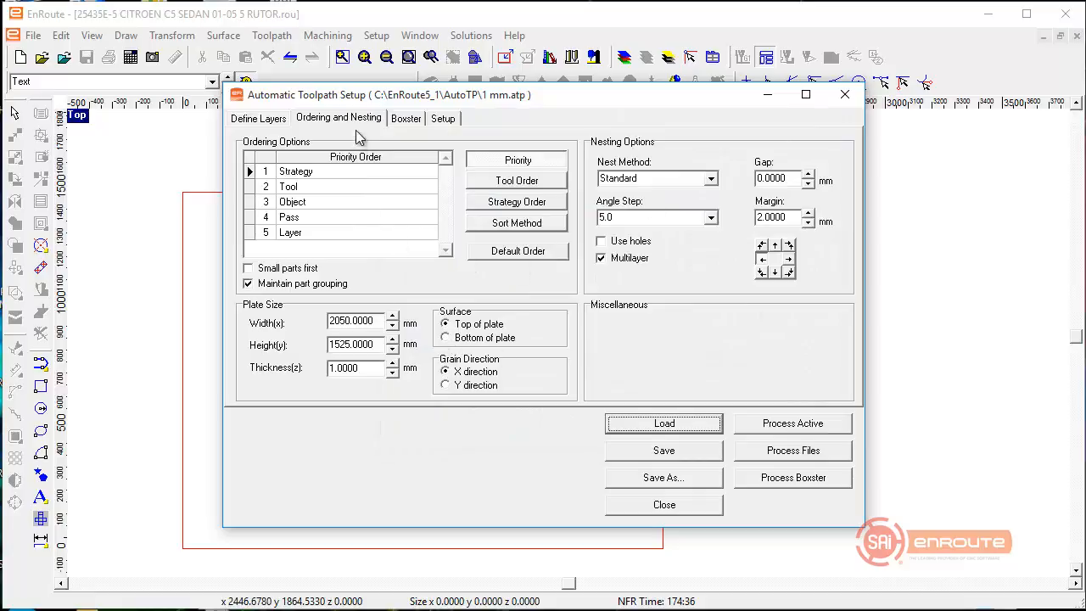
click(405, 119)
click(365, 146)
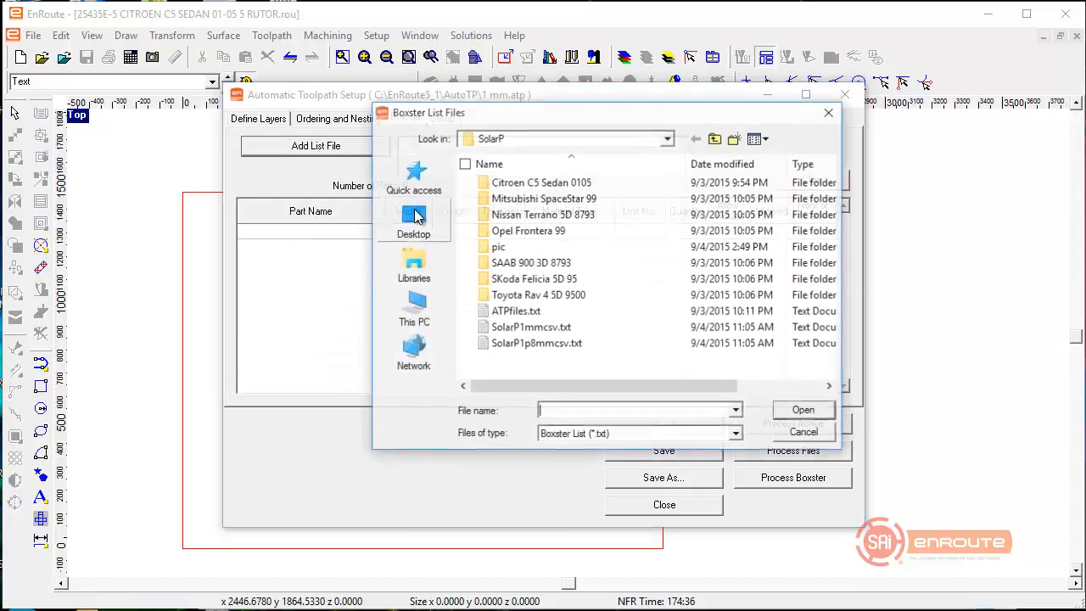
click(517, 330)
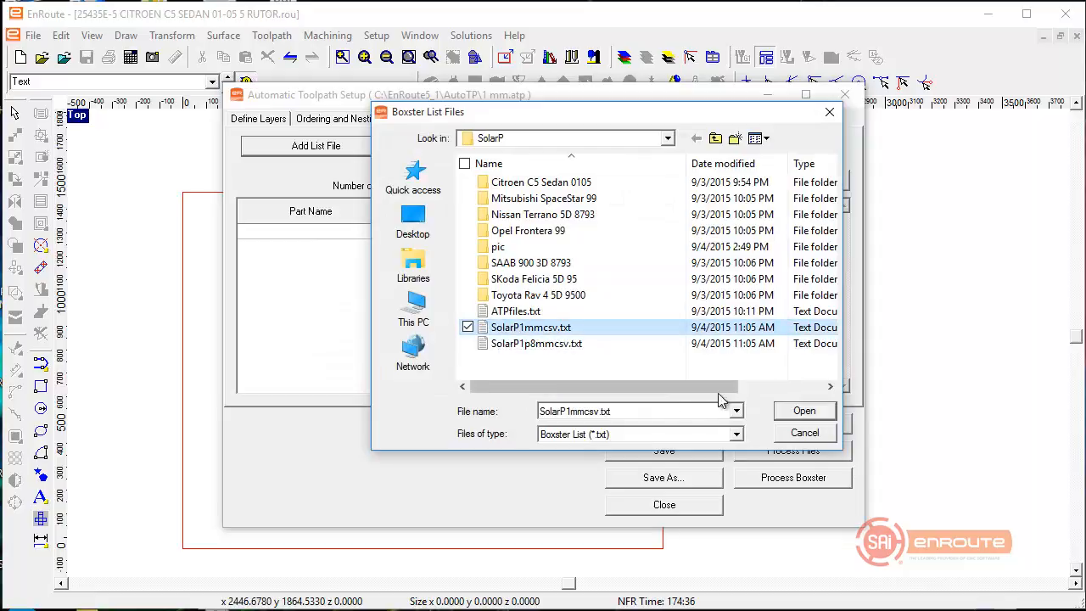
click(804, 410)
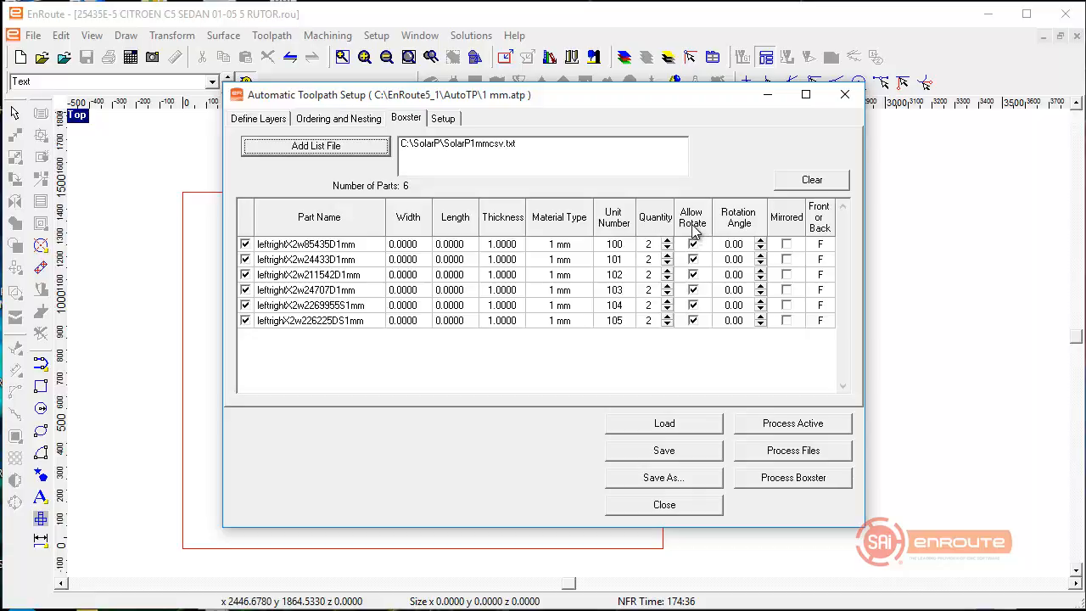
- Review the ordering and nesting settings, set the output filename to SPTEST, and process the Boxster parts
click(340, 119)
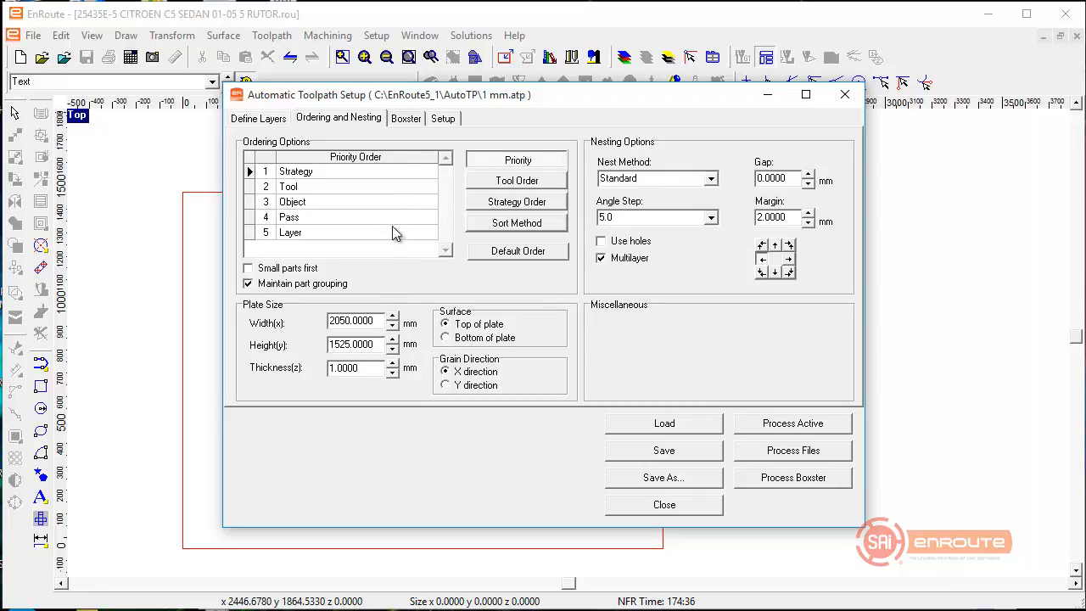
click(443, 119)
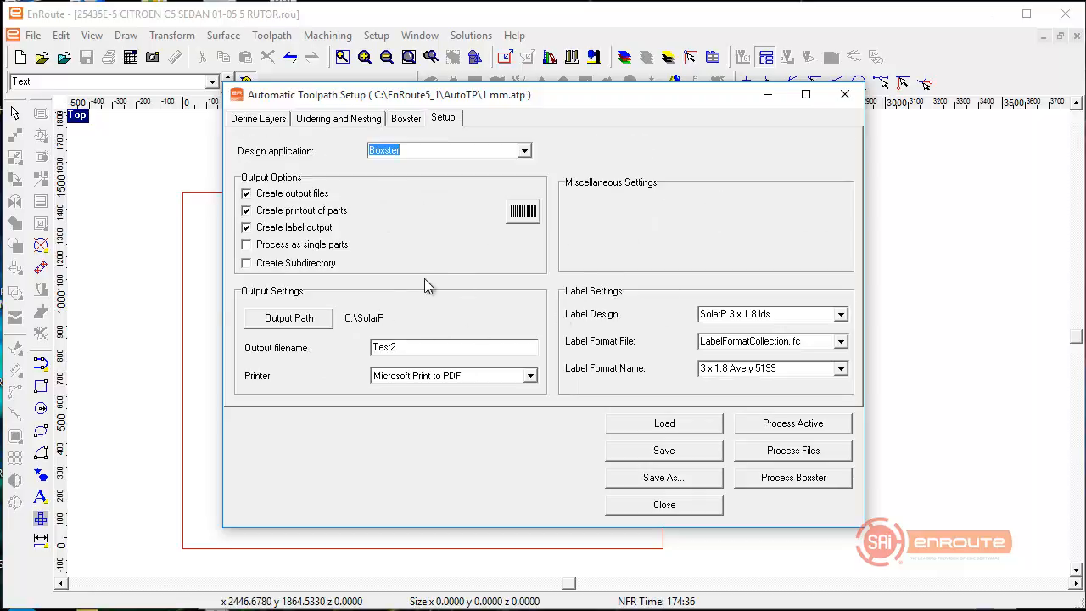
double_click(392, 346)
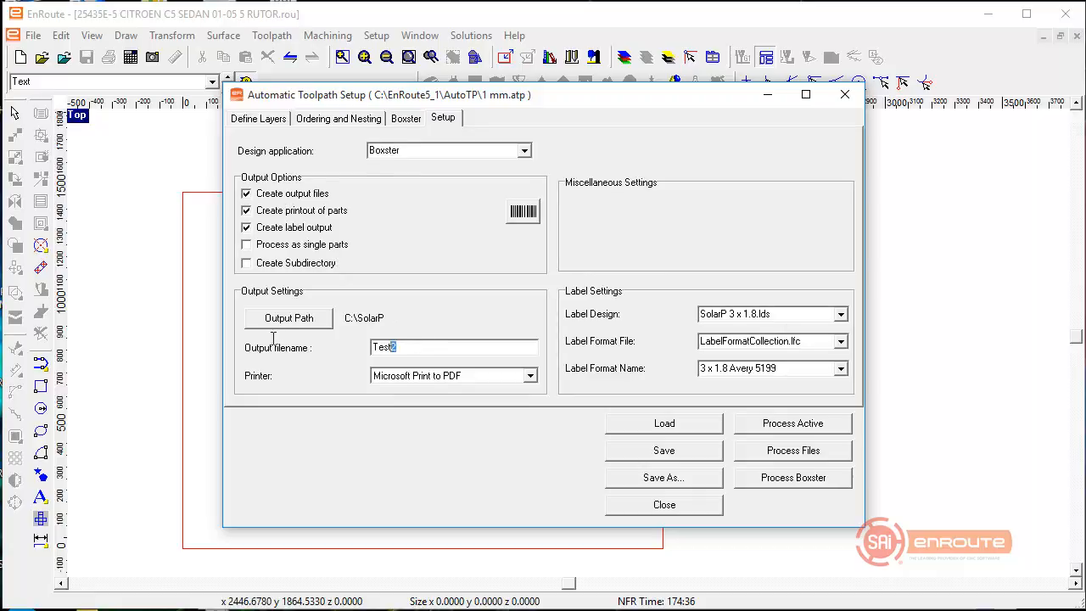
text(SPTEST)
click(794, 479)
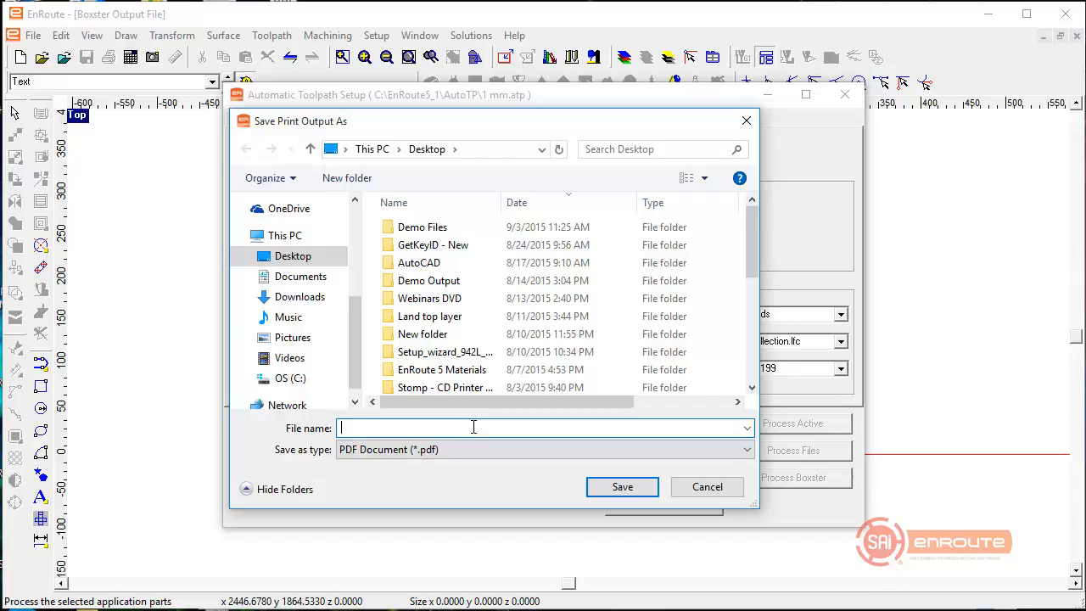
- Save the two layer printouts to the Desktop as SPTESTLayeroutput001 and SPTESTLayeroutput002 PDF files
text(SPTESTLayeroutput001)
key(Return)
text(SP)
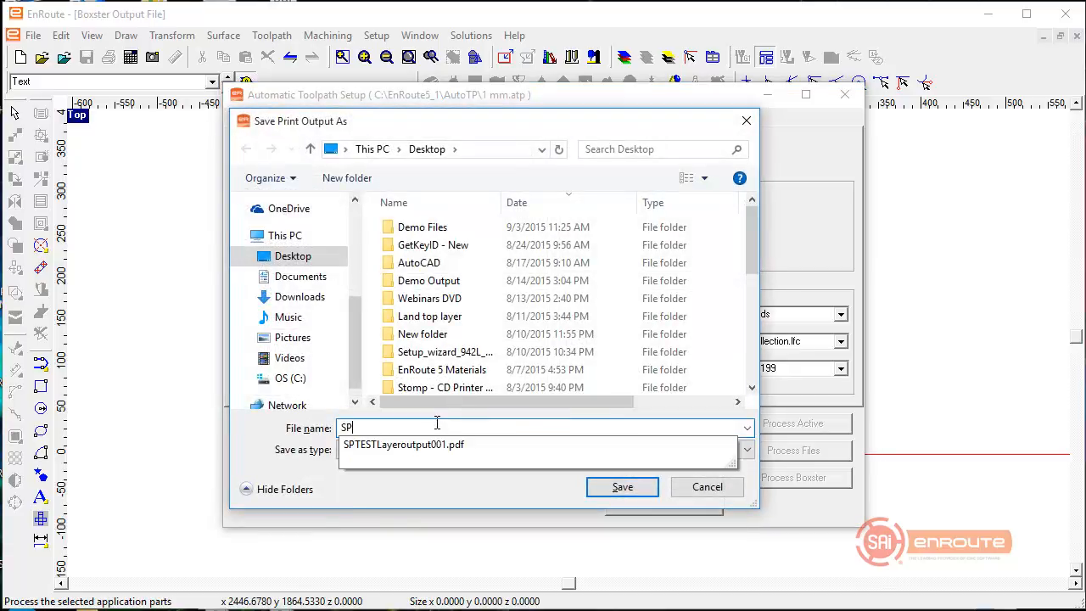
click(443, 447)
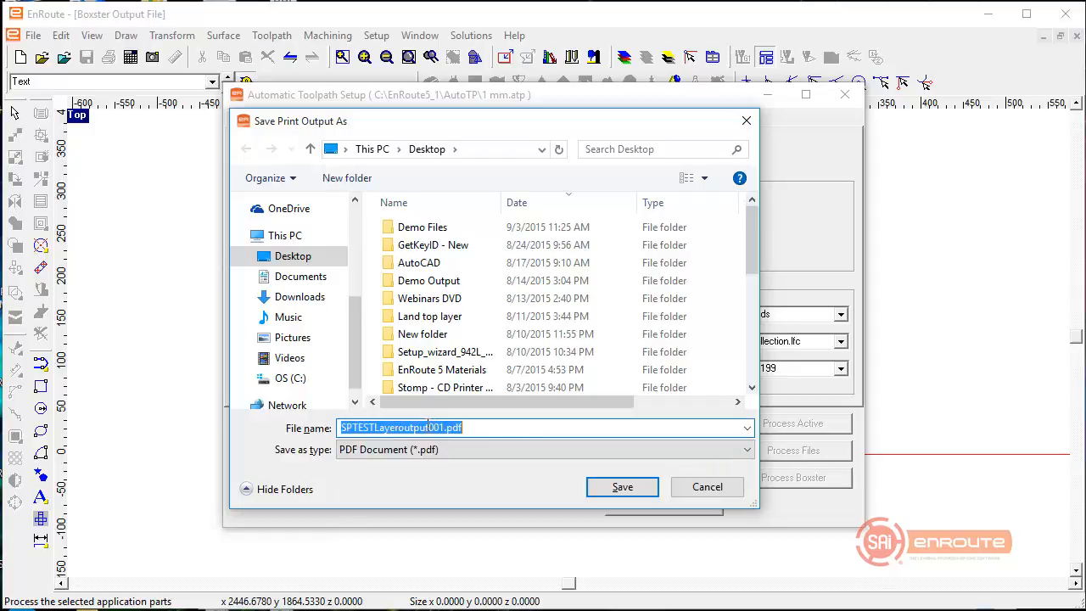
click(440, 427)
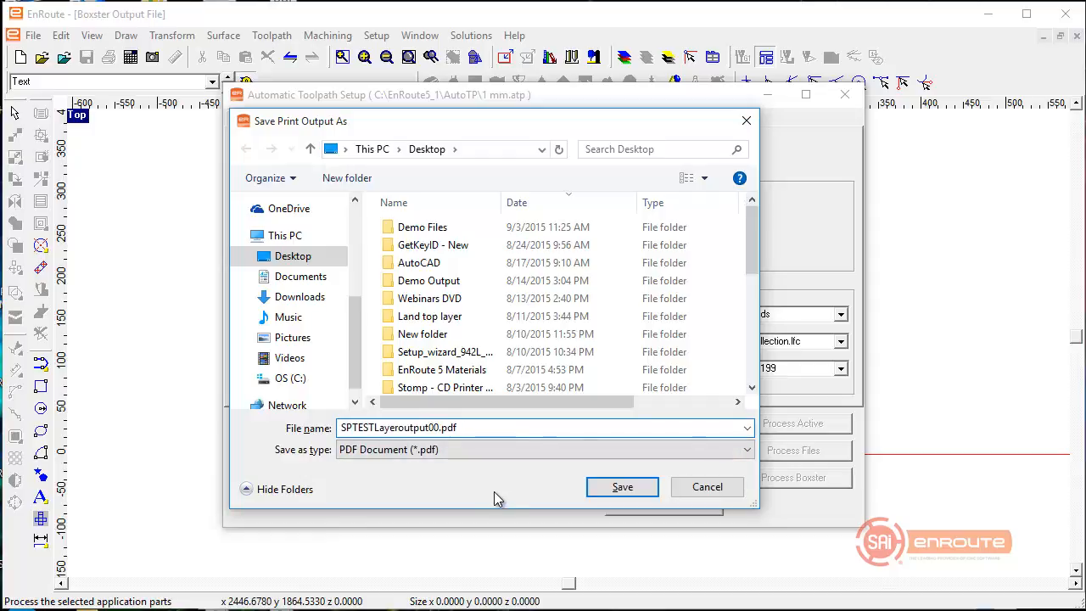
key(Return)
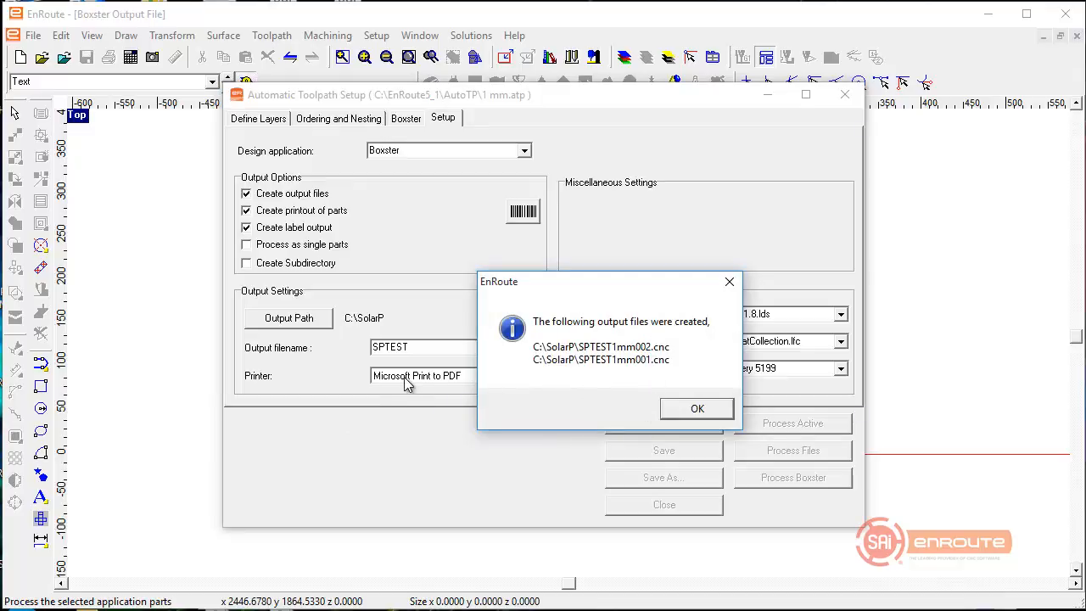
- Acknowledge the created output files and examine the nested parts on layers 1 mm_001 and 1 mm_002 separately
click(693, 409)
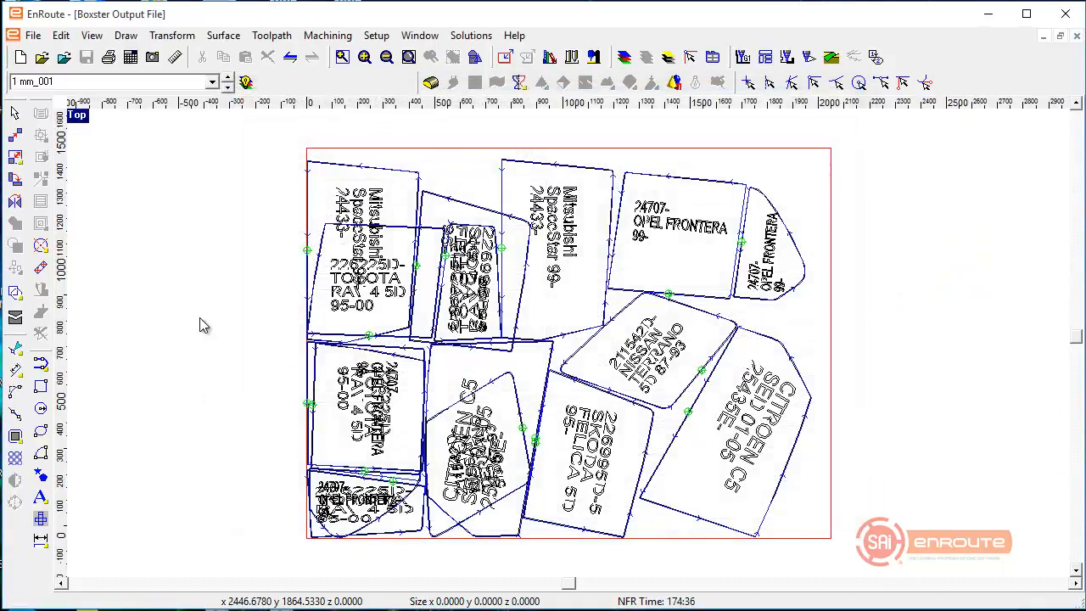
click(228, 77)
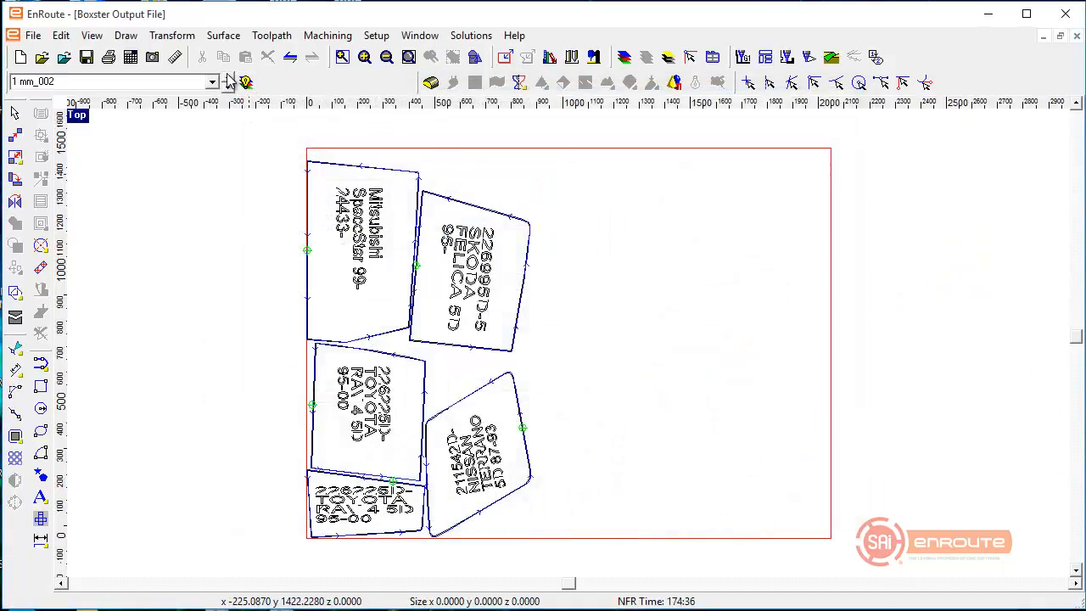
click(227, 79)
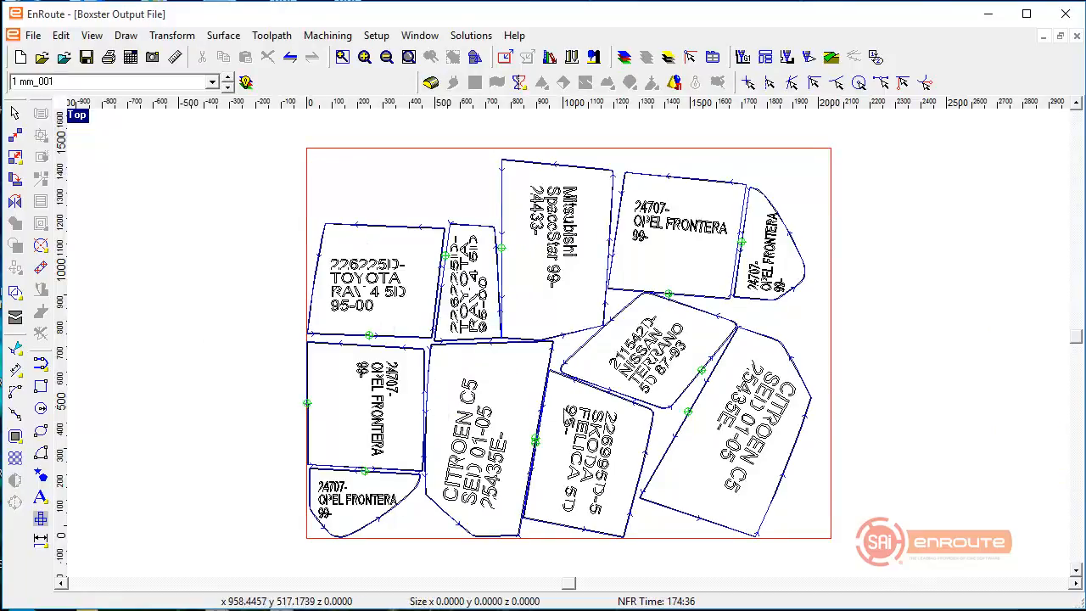
click(228, 78)
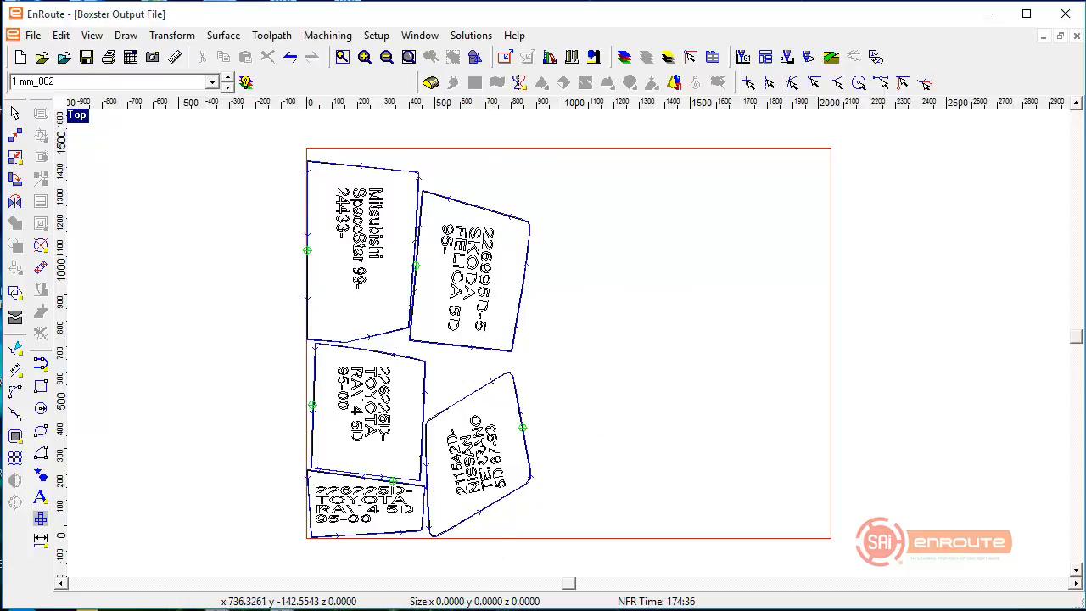
- Run the Backplot solution to review the generated CNC output
key(alt+Tab)
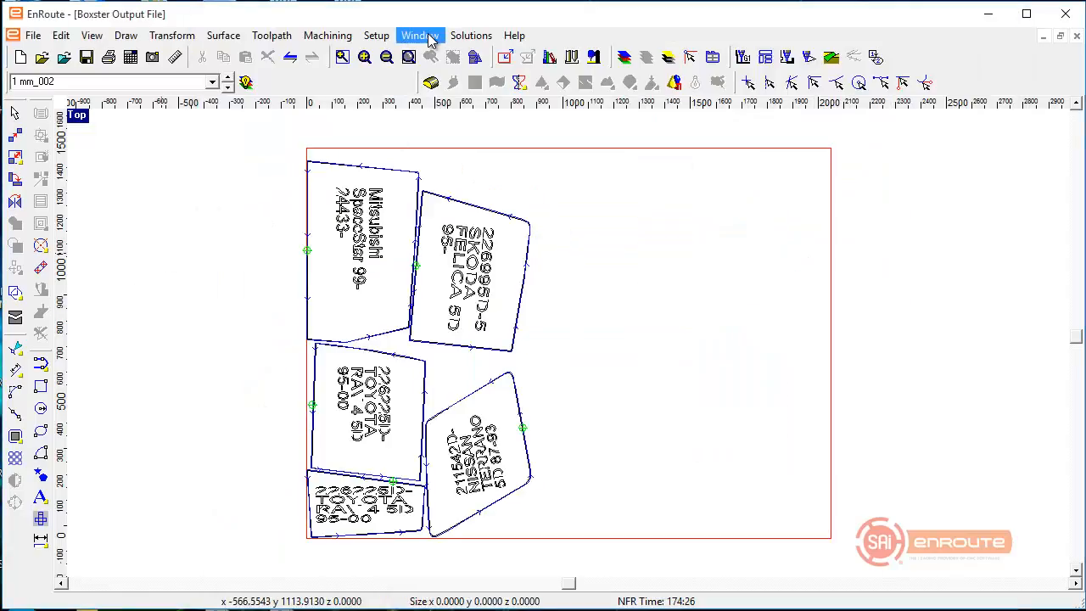
click(471, 36)
click(436, 76)
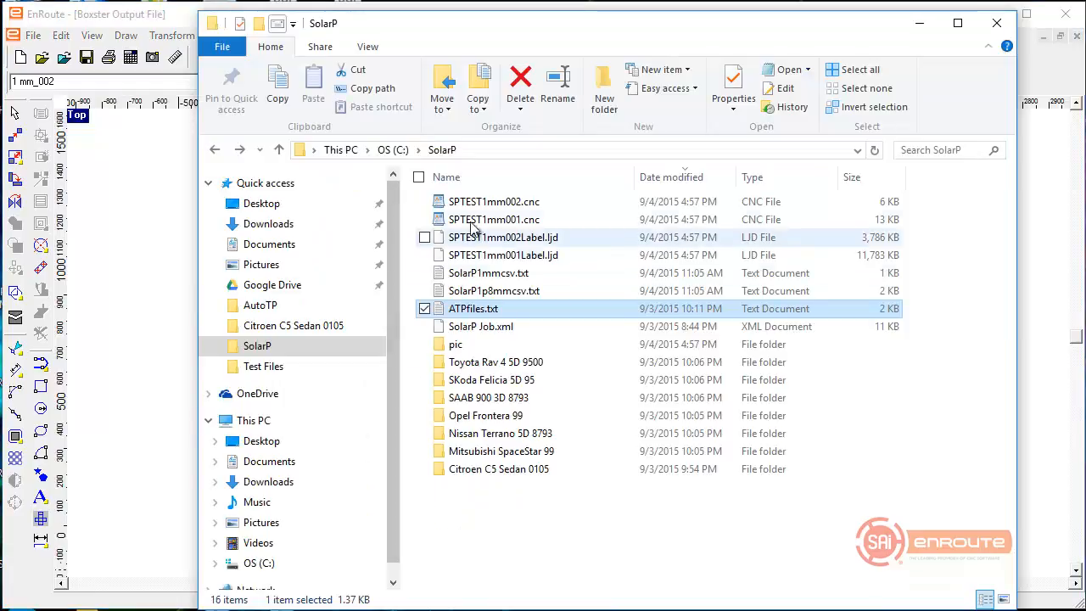
- Examine the SPTEST1mm002Label.ljd and SPTEST1mm001Label.ljd files in SolarP, and open the Desktop folder to find the PDF printouts
click(496, 237)
click(497, 255)
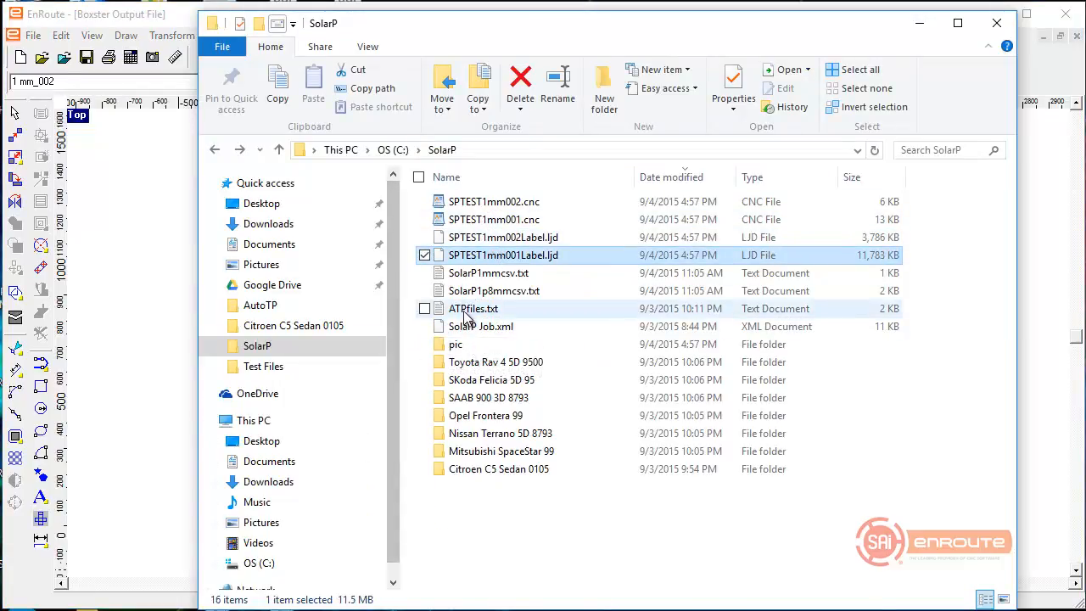
click(255, 441)
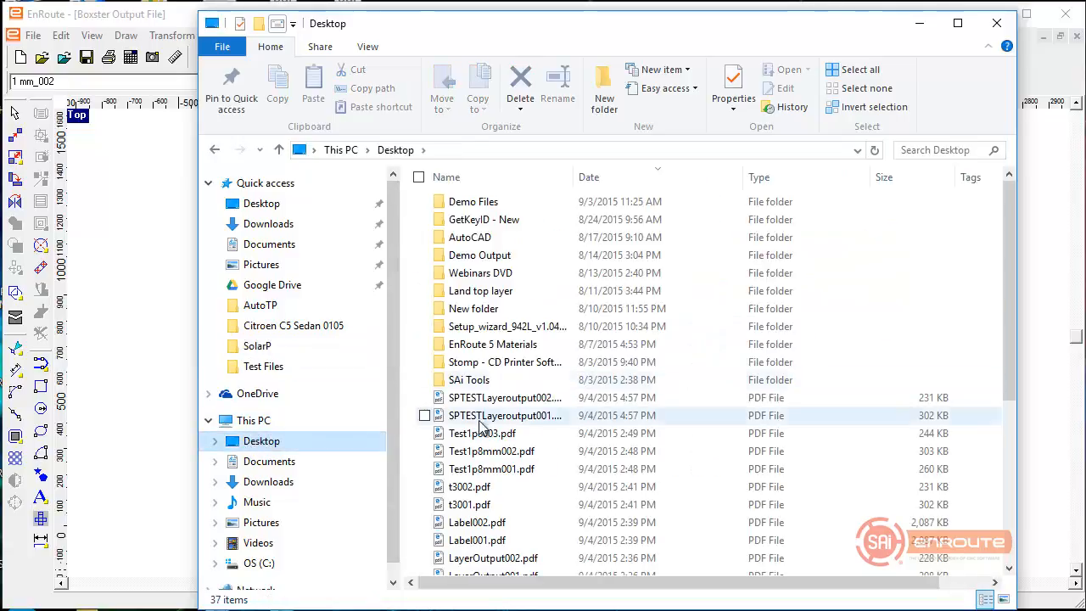
- Sort the Desktop files by date and delete the older PDFs from LayerOutput001.pdf through Test1p8003.pdf
click(594, 176)
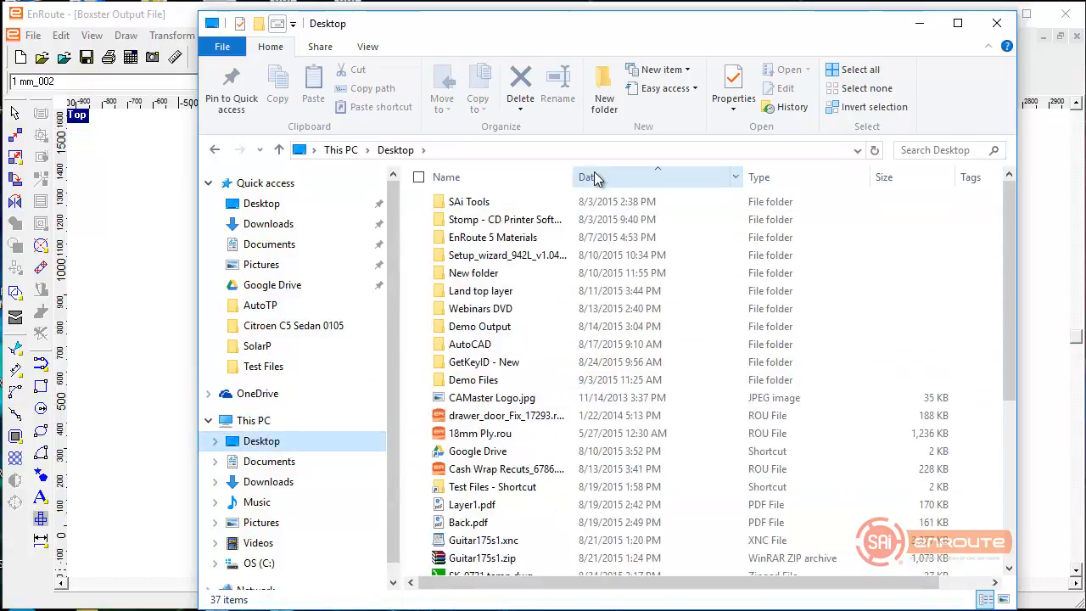
scroll(497, 439, down, 5)
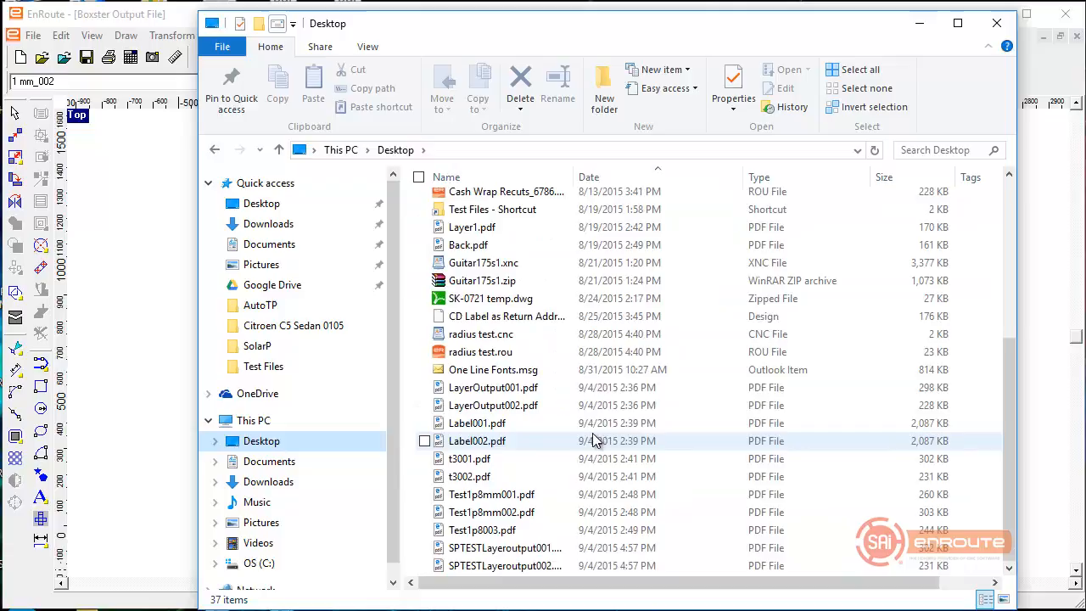
click(497, 535)
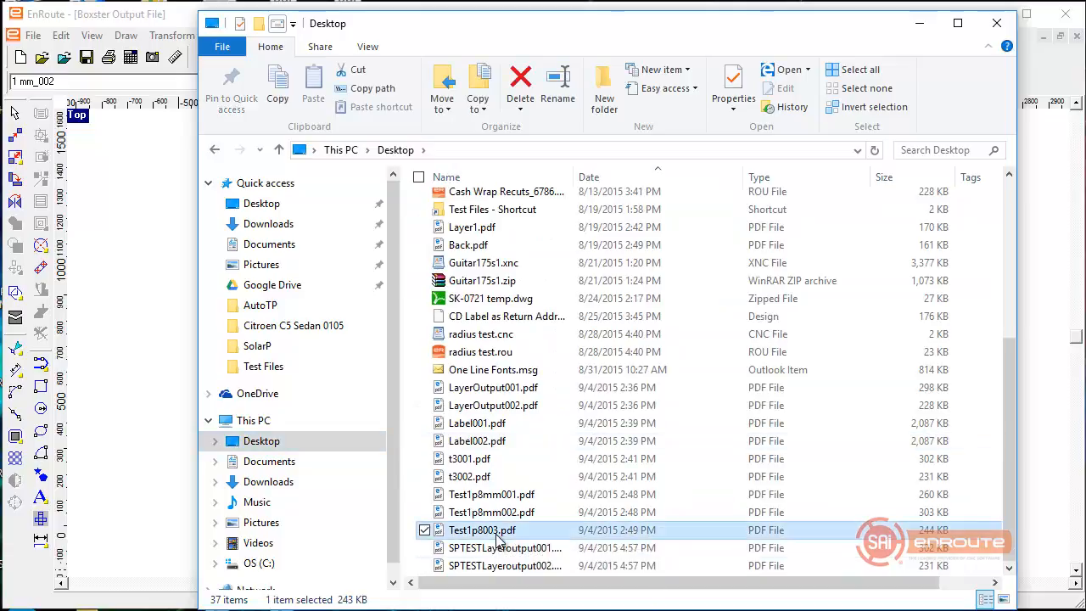
shift+click(492, 388)
key(Delete)
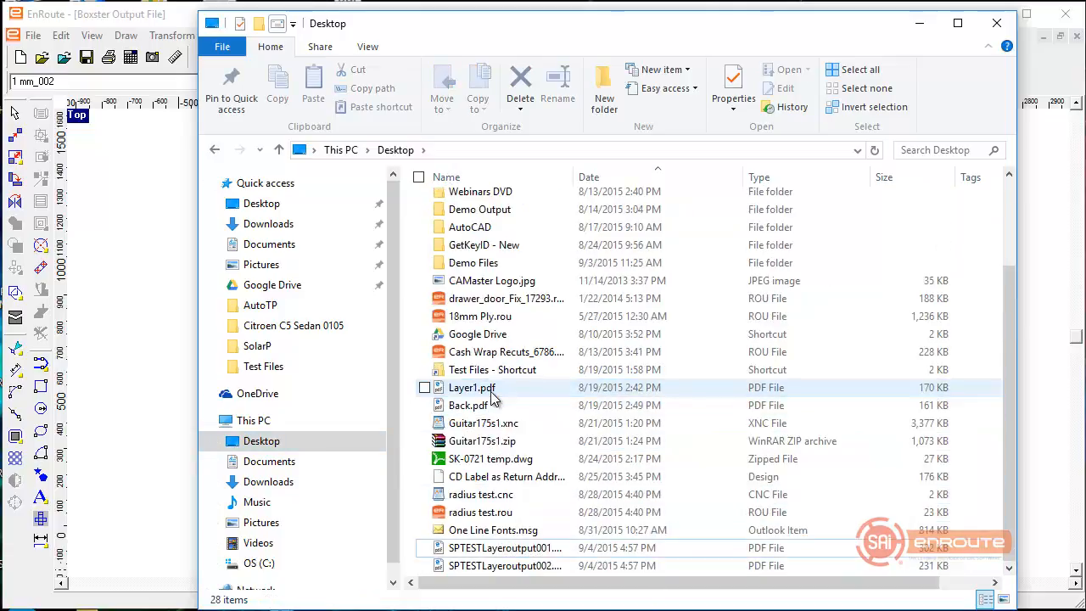
- Examine the nested sheet layouts and part lists in SPTESTLayeroutput001.pdf and SPTESTLayeroutput002.pdf, closing each PDF after viewing
click(501, 551)
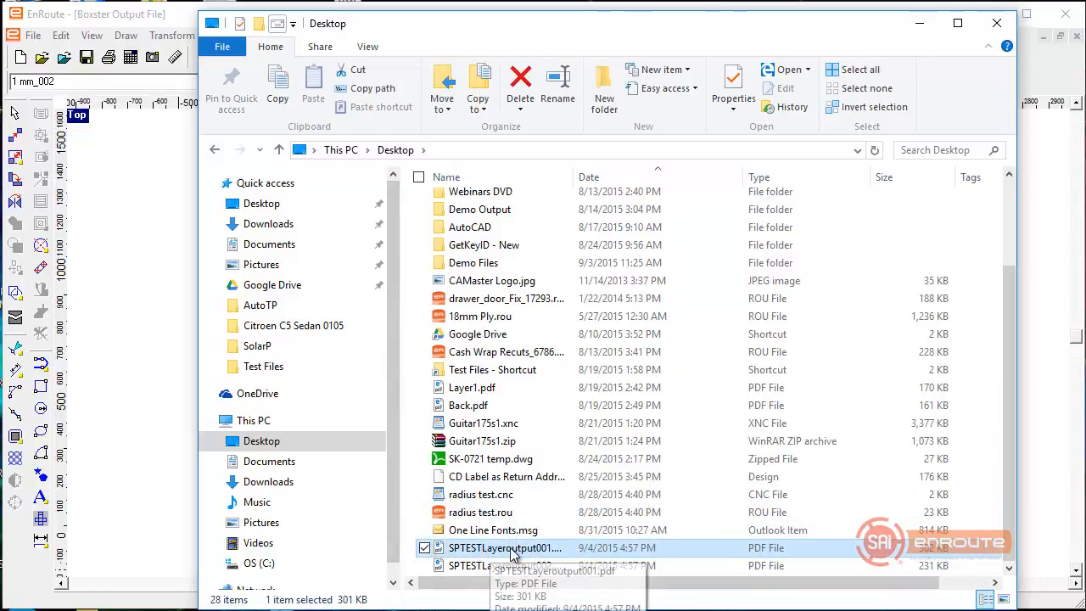
double_click(513, 548)
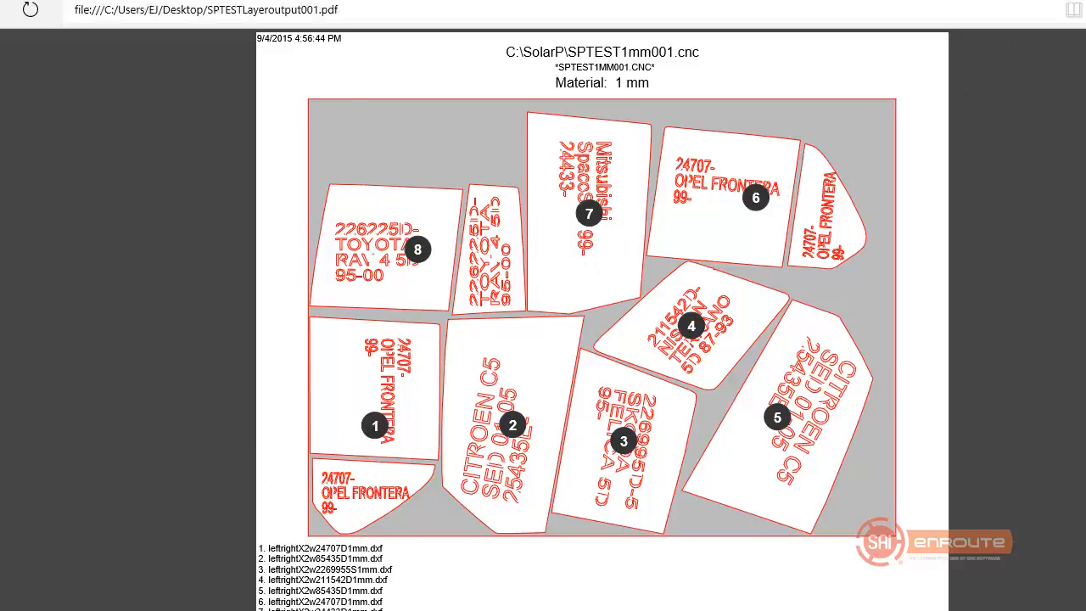
click(1085, 0)
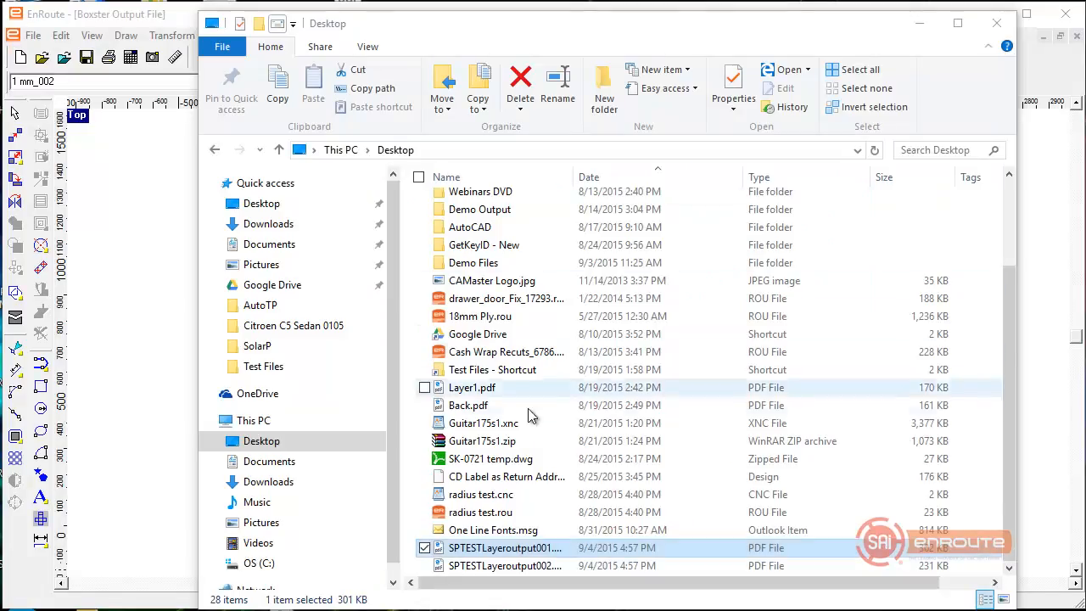
double_click(504, 567)
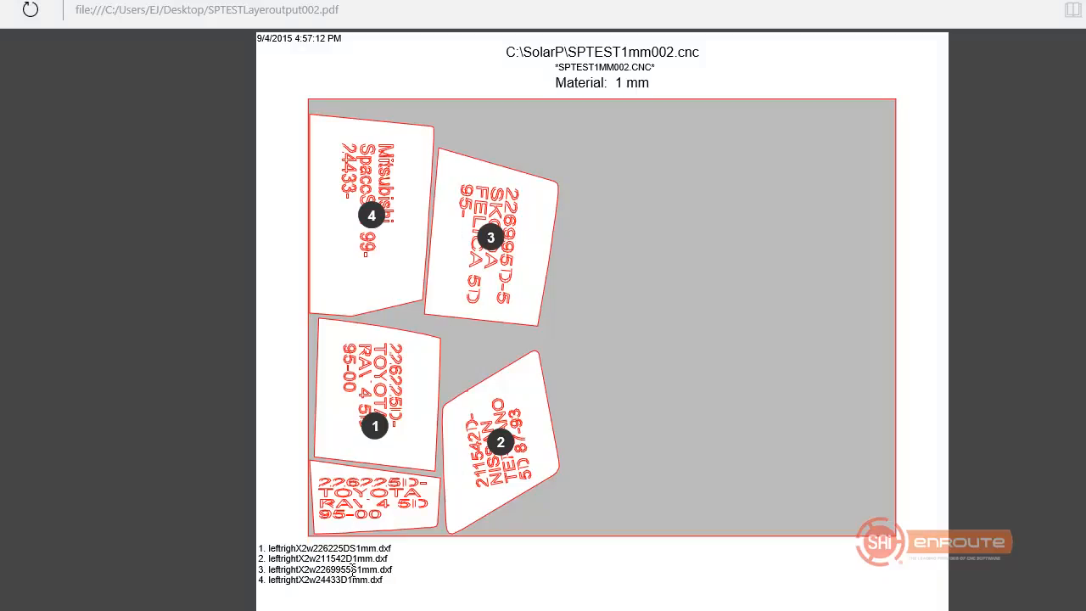
click(1085, 0)
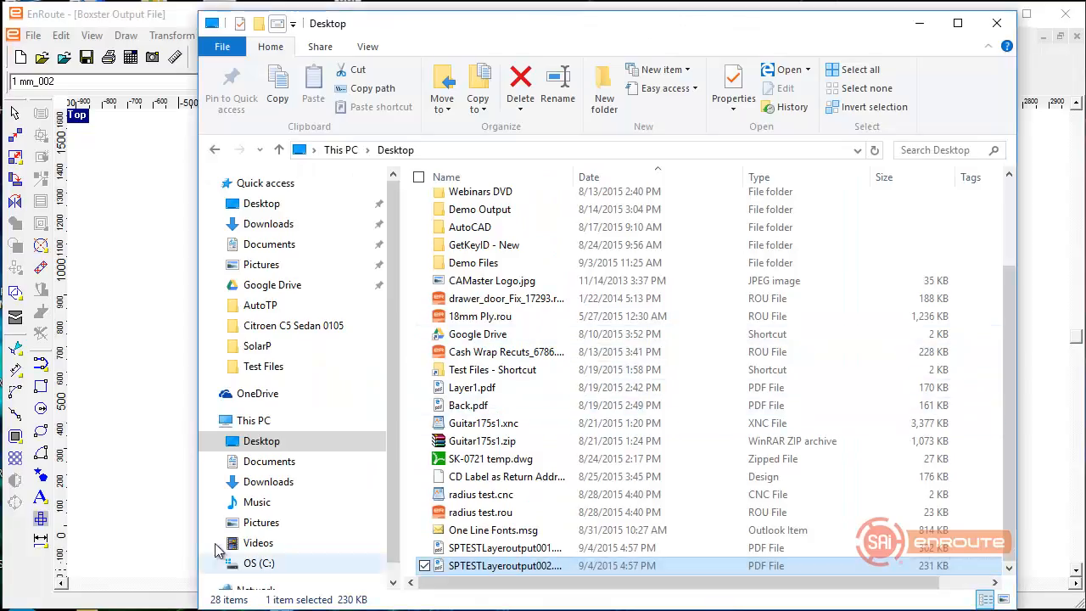
- Launch LabelMaker.exe from the AutoTP Labels folder inside C:\EnRoute5_1
click(255, 563)
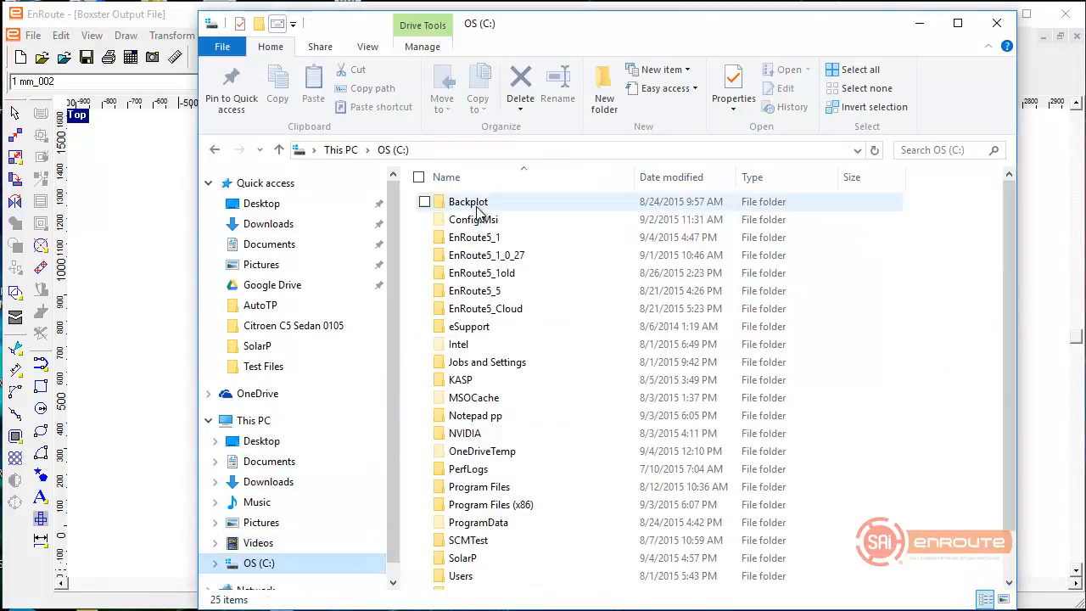
double_click(474, 237)
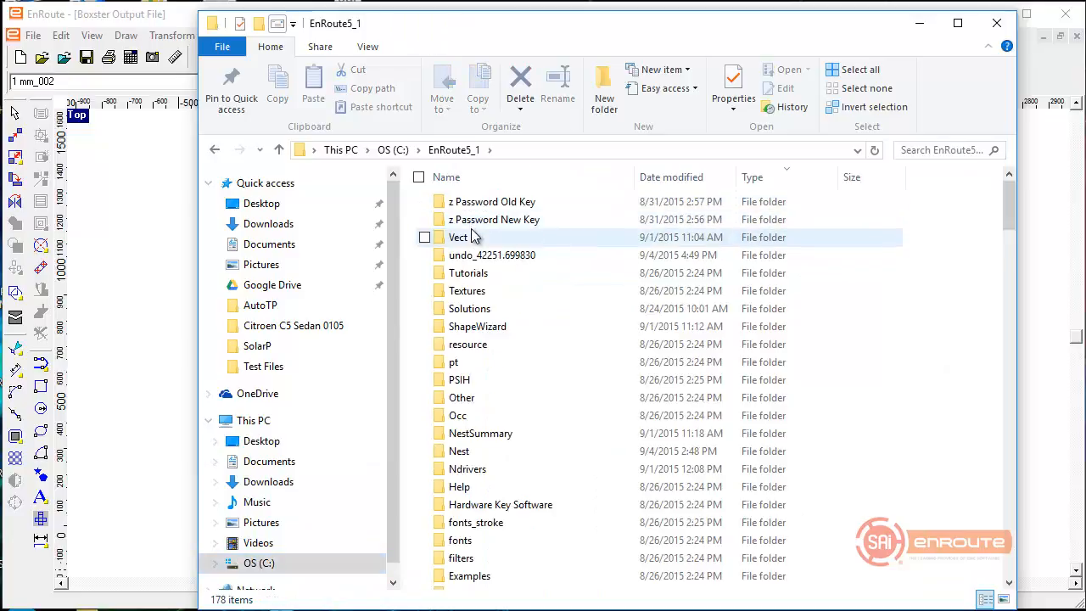
click(464, 176)
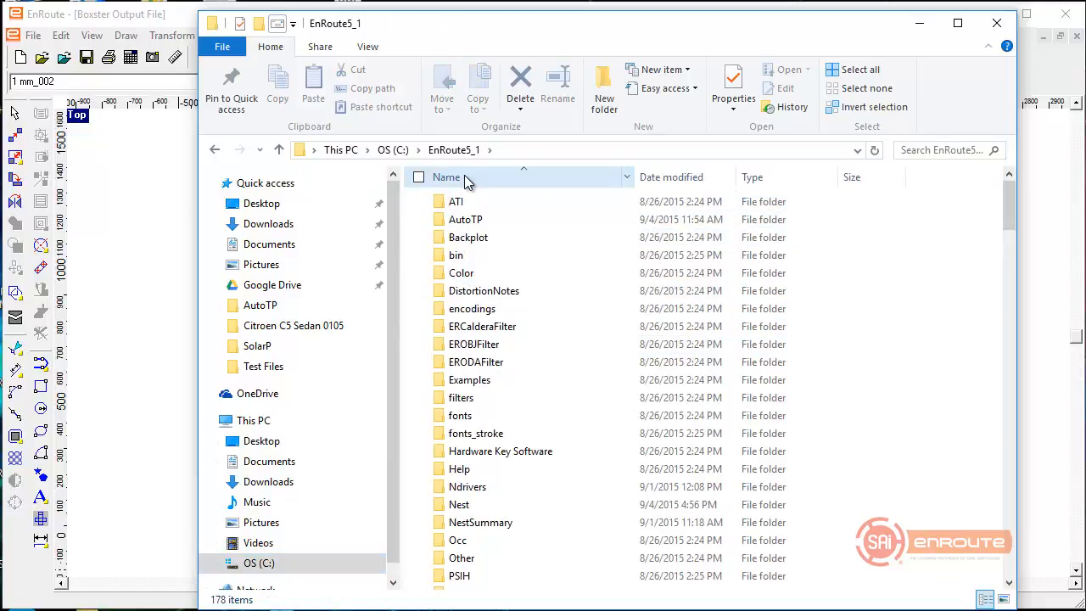
click(464, 223)
double_click(464, 222)
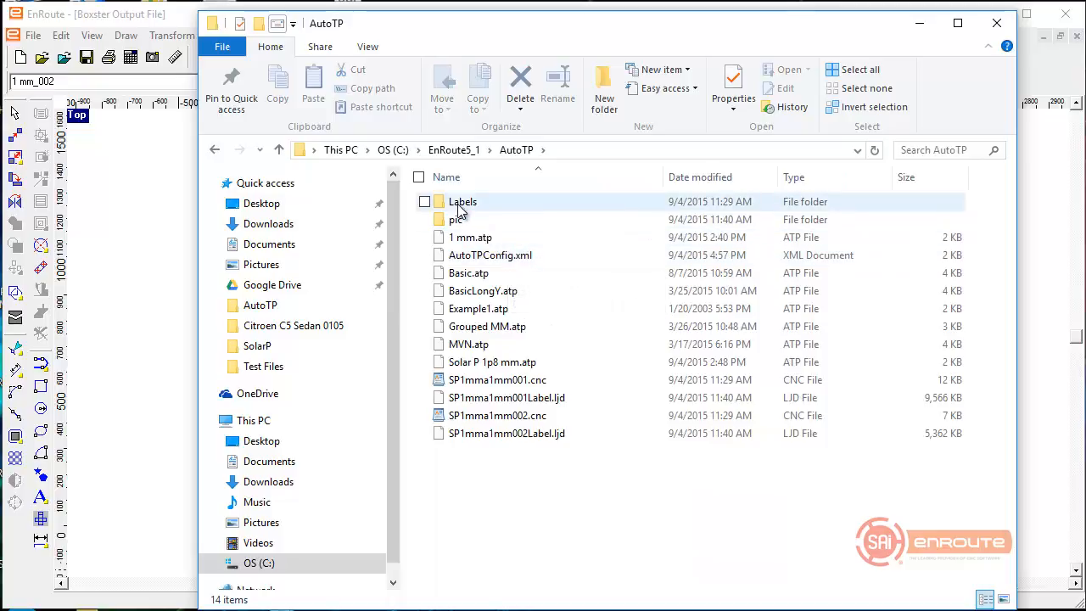
double_click(457, 205)
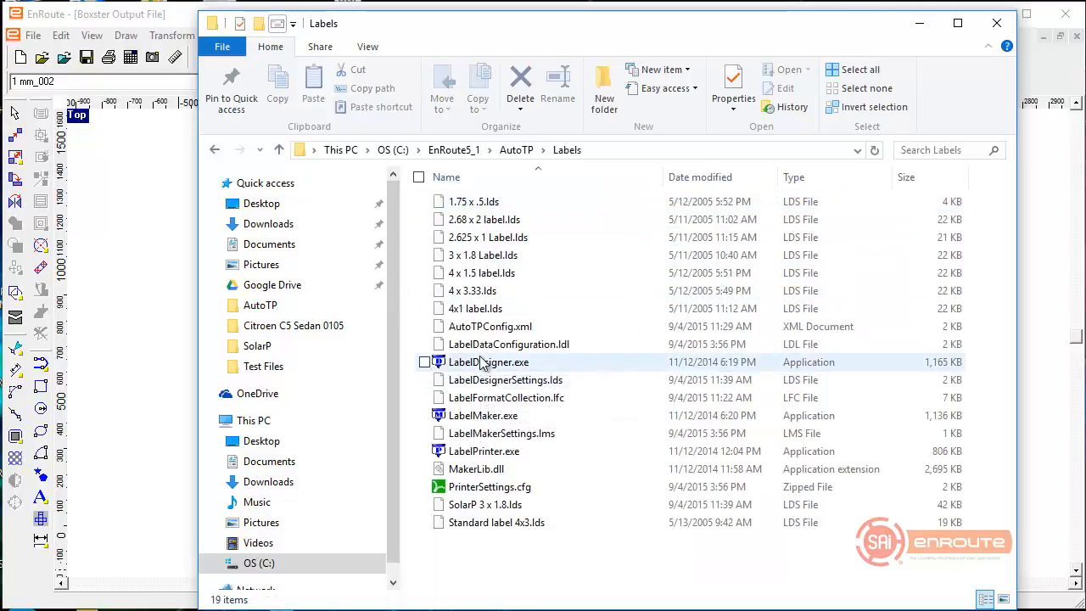
double_click(481, 418)
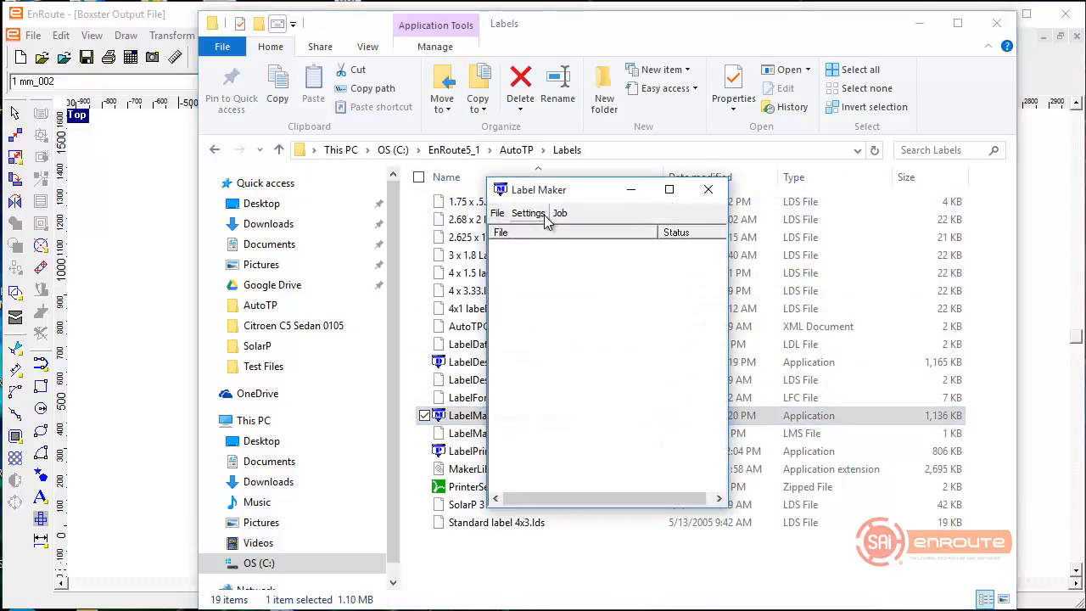
- Accept Microsoft Print to PDF as the label printer with Letter paper in portrait orientation
click(529, 213)
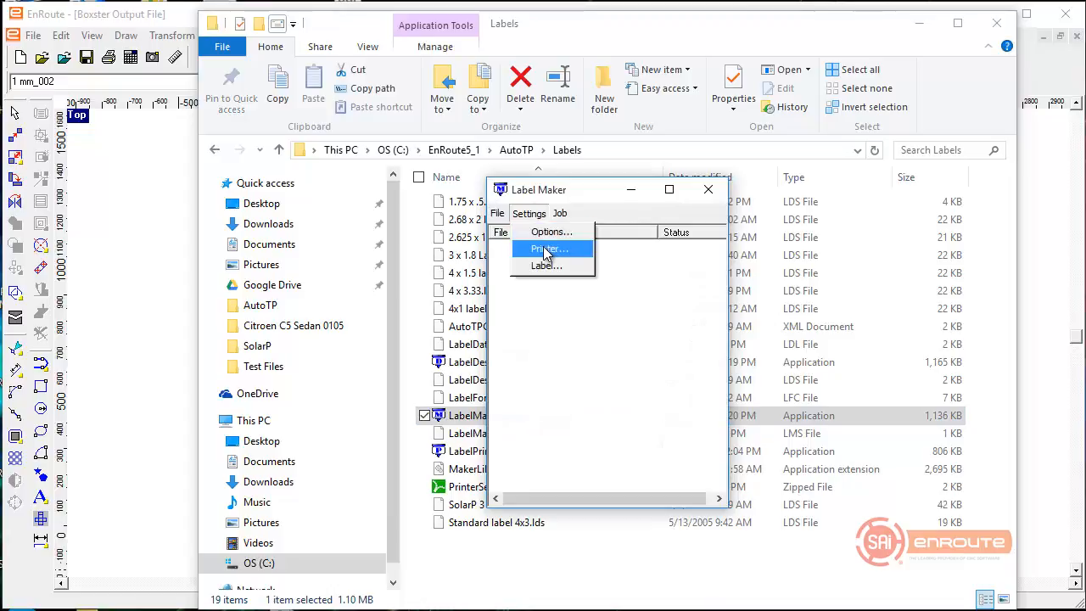
click(550, 248)
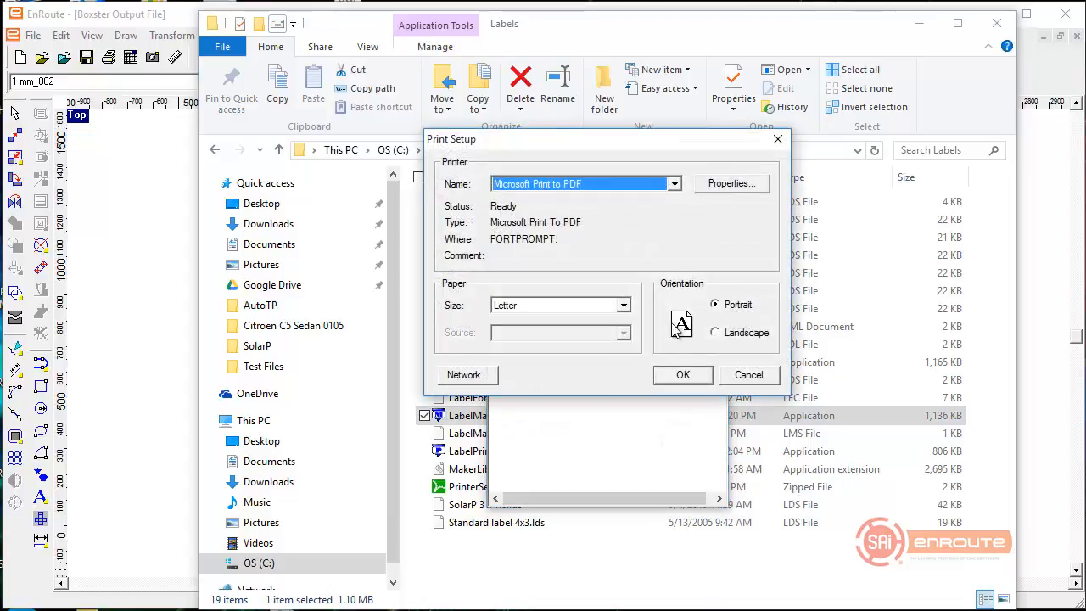
click(683, 374)
- Load the SPTEST1mm001Label.ljd label job from SolarP and print it to a Desktop PDF named Label1mm001
click(499, 214)
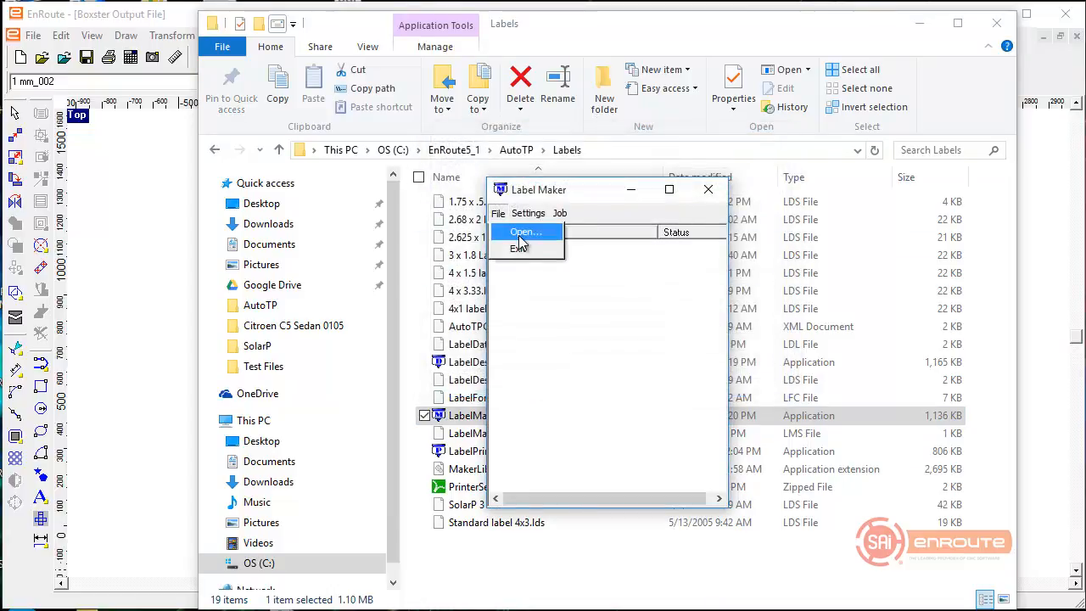
click(521, 234)
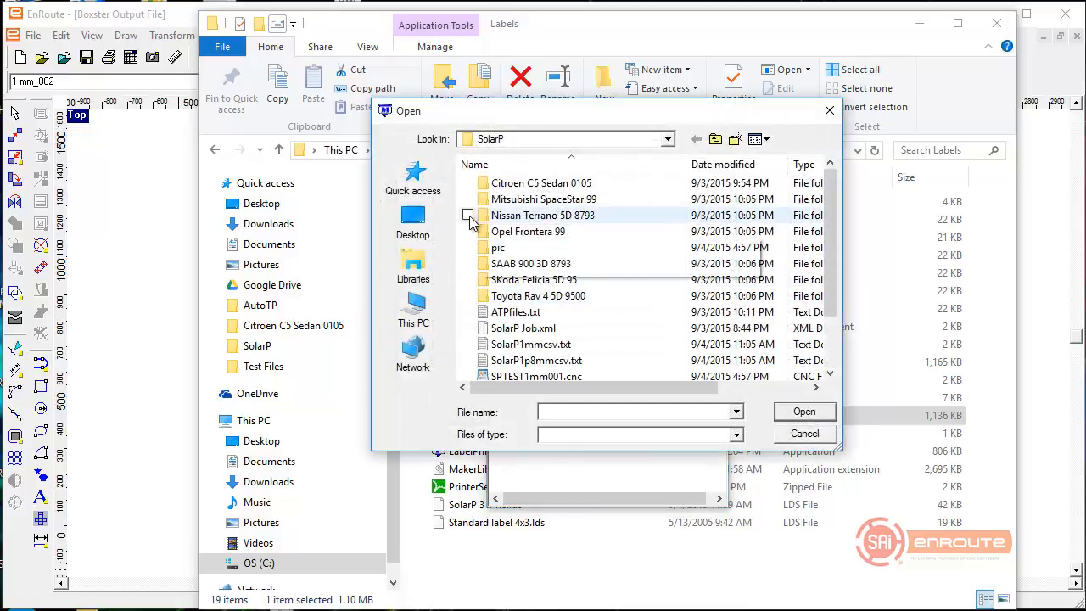
click(715, 165)
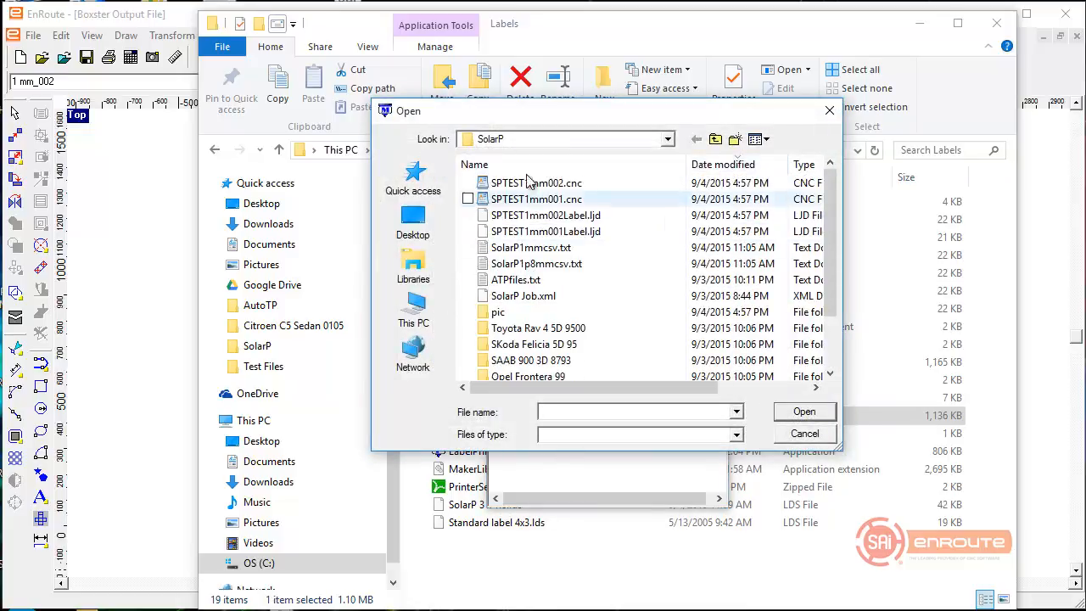
double_click(561, 231)
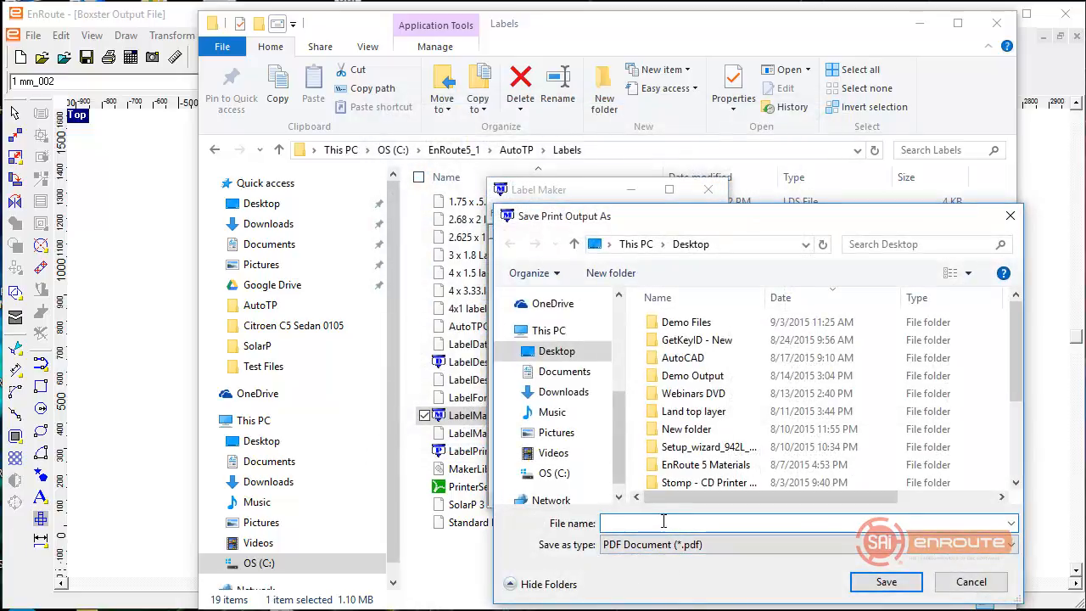
text(Label1mm00)
key(Return)
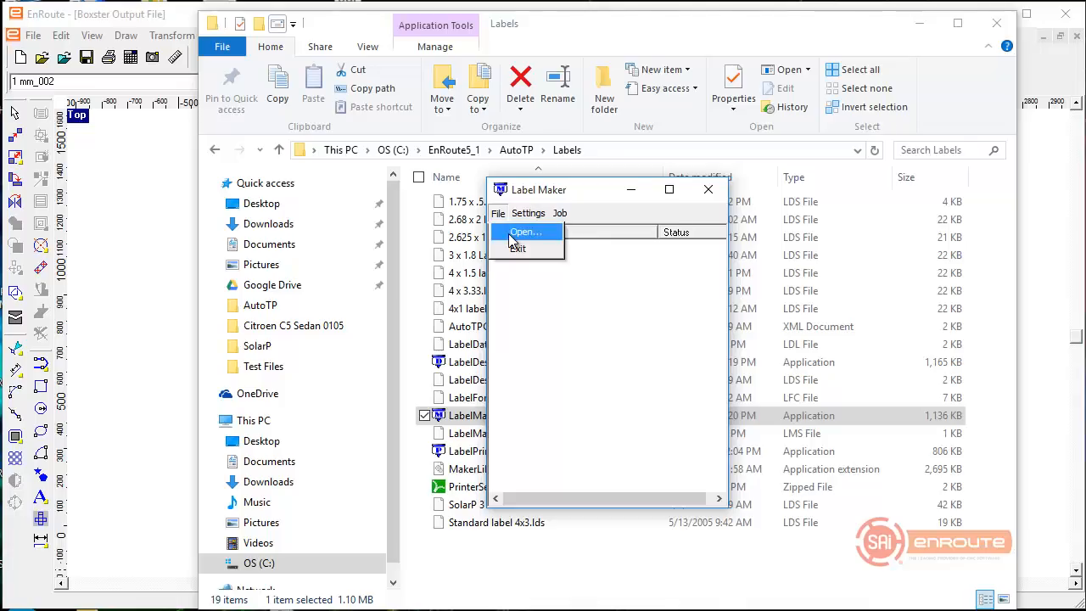
- Load the second 1 mm sheet's label job from SolarP and print it to a Desktop PDF named Label1mm002
click(517, 235)
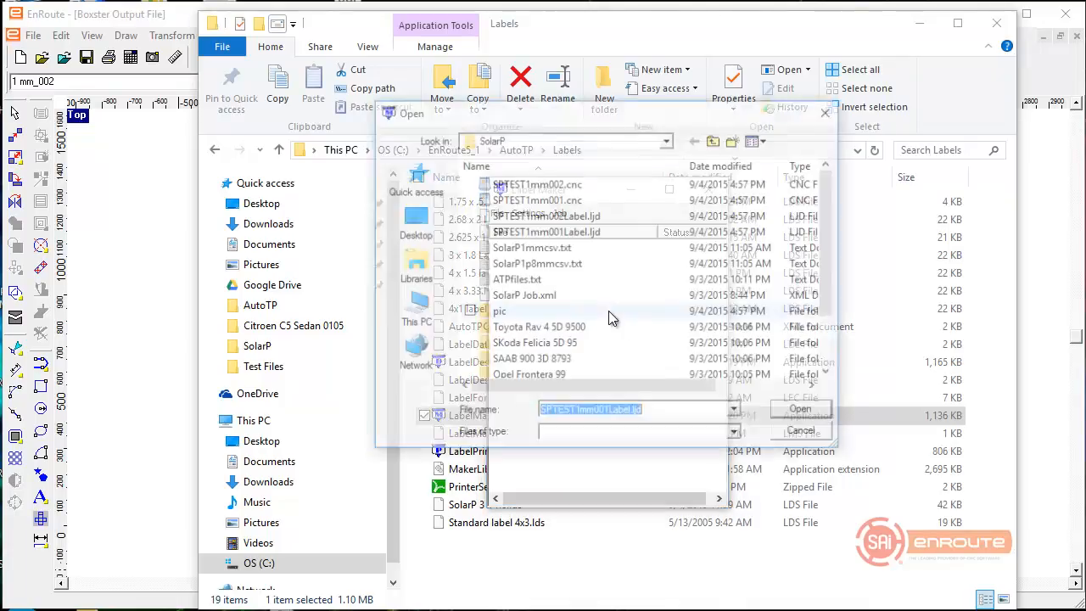
click(537, 234)
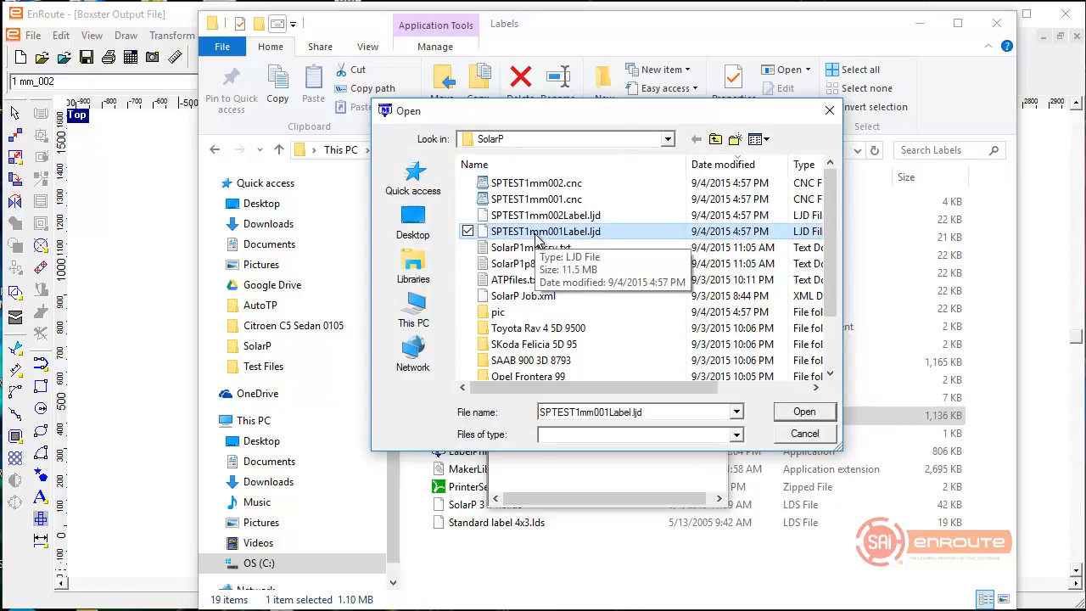
double_click(538, 234)
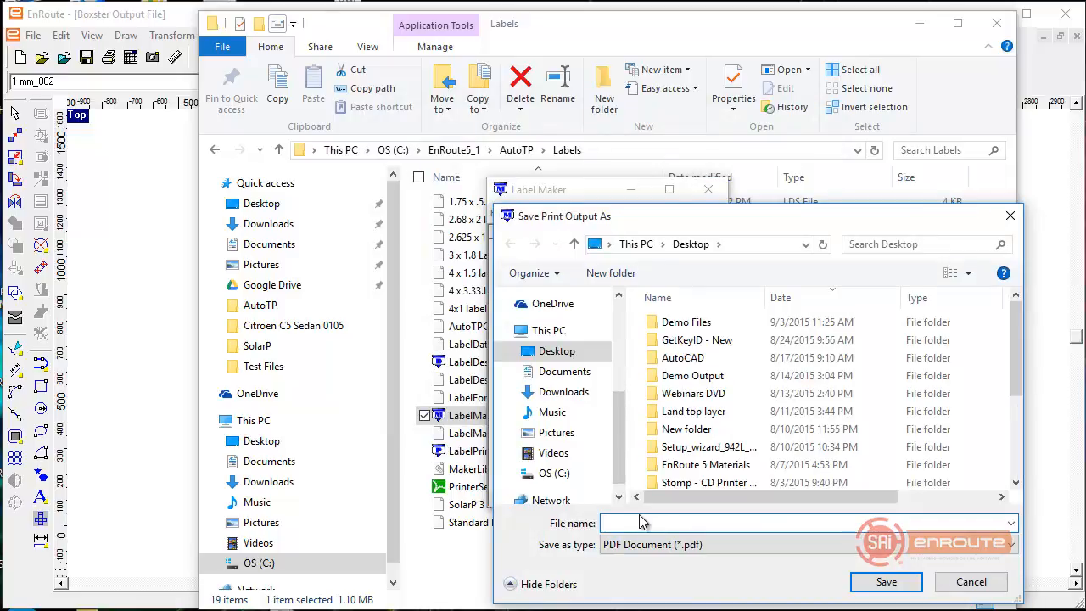
text(Labe)
key(Down)
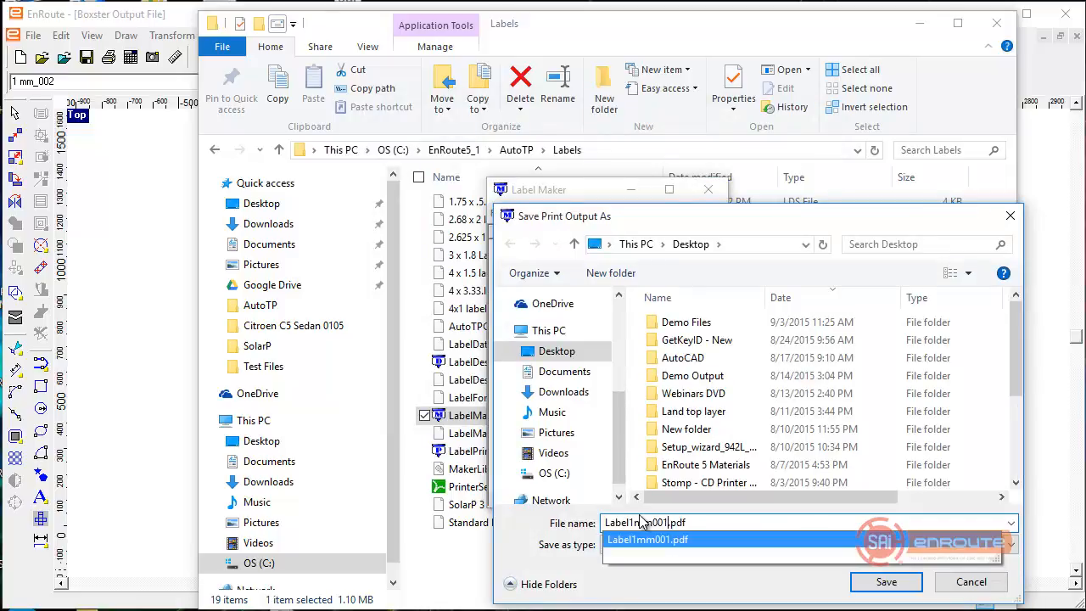
key(Return)
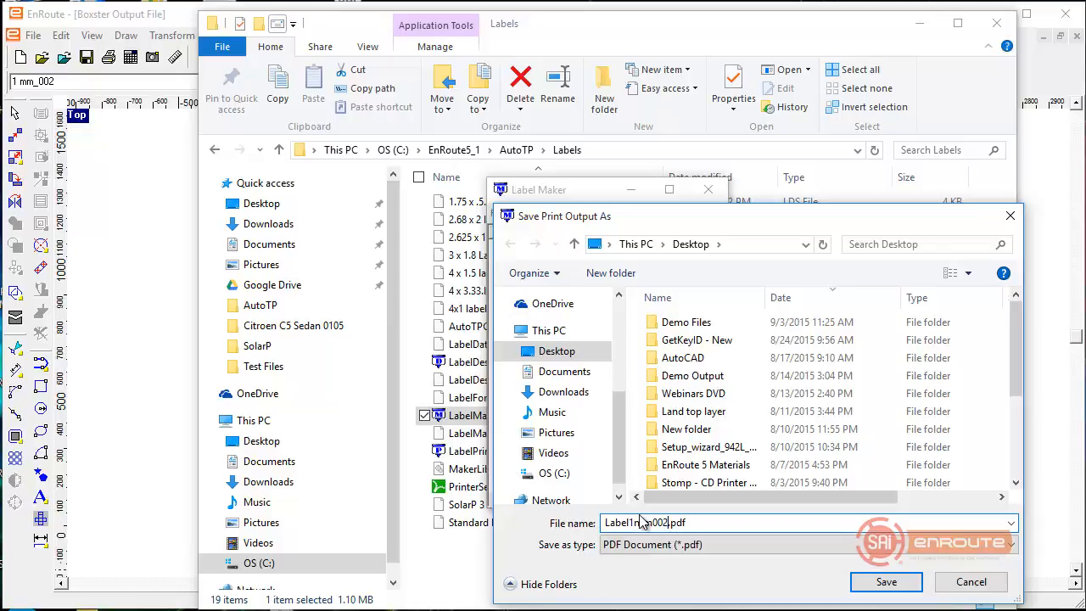
key(Return)
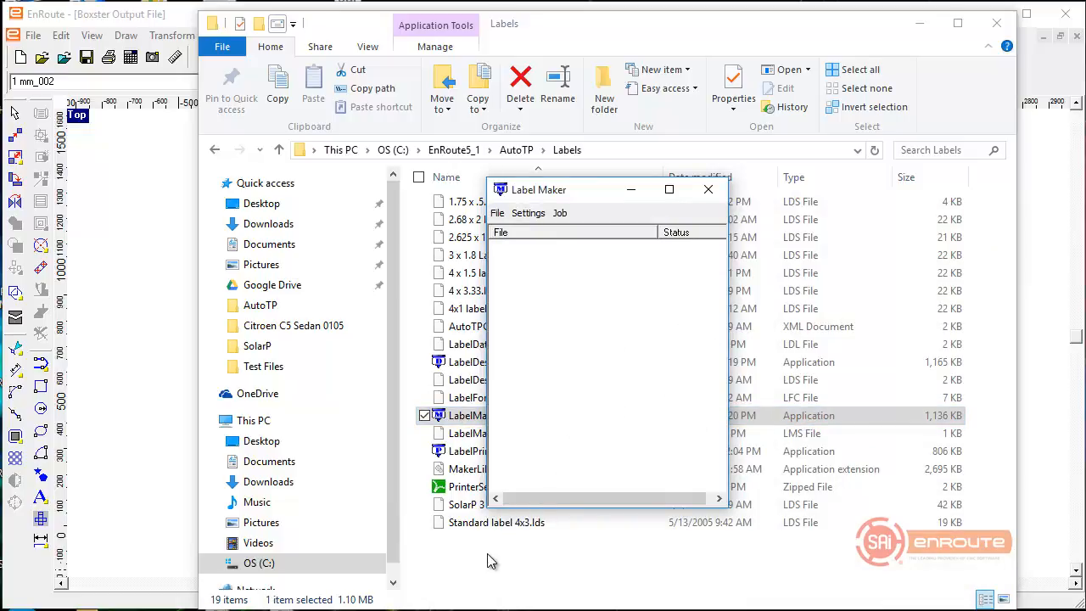
- Return to the Desktop folder and open Label1mm001.pdf to examine the printed part labels
click(174, 477)
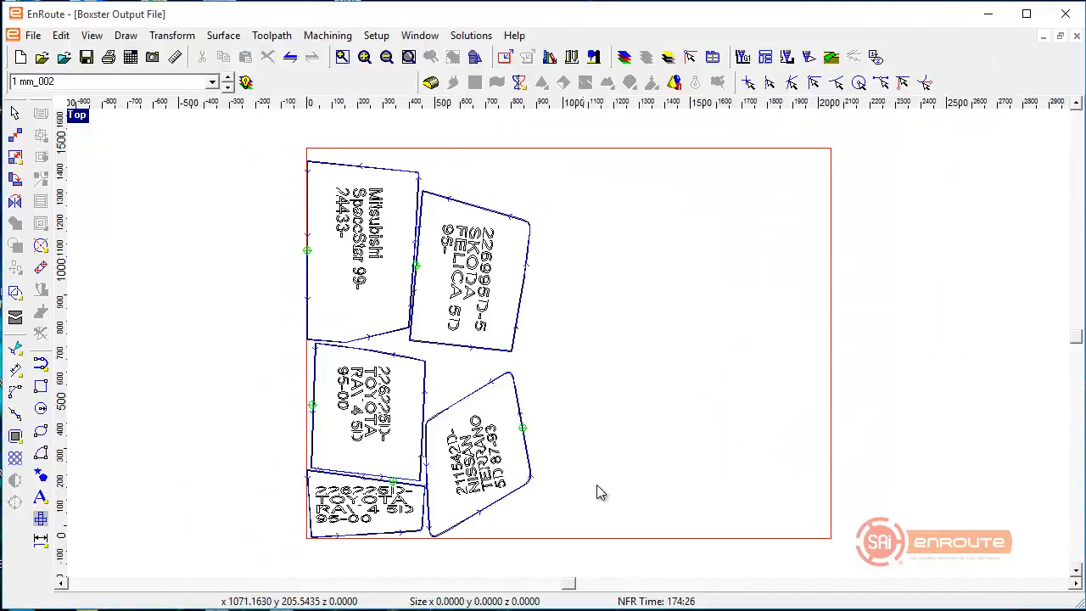
key(alt+Tab)
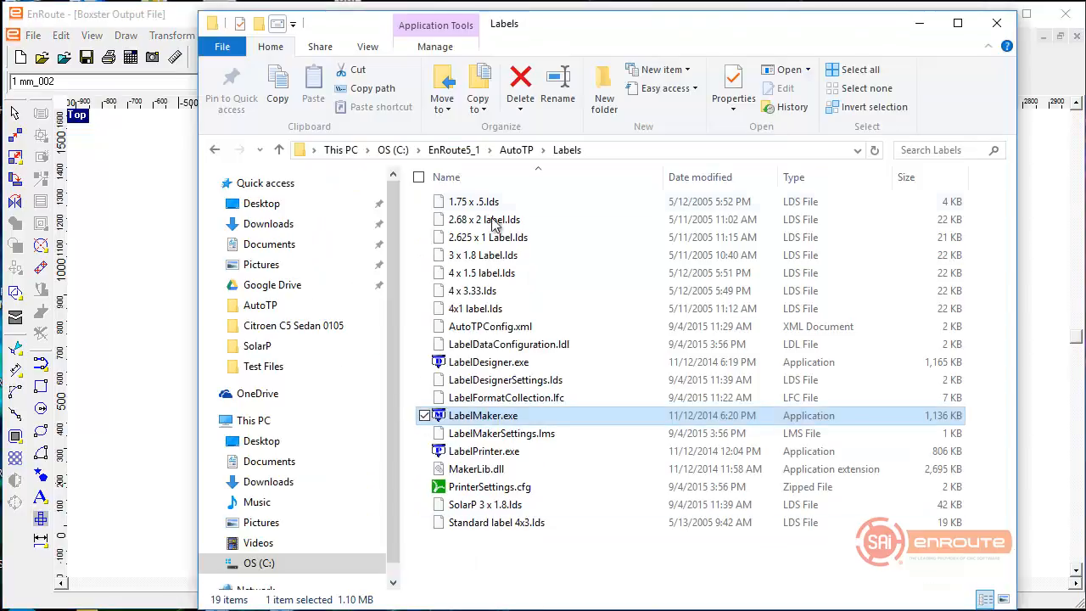
click(265, 204)
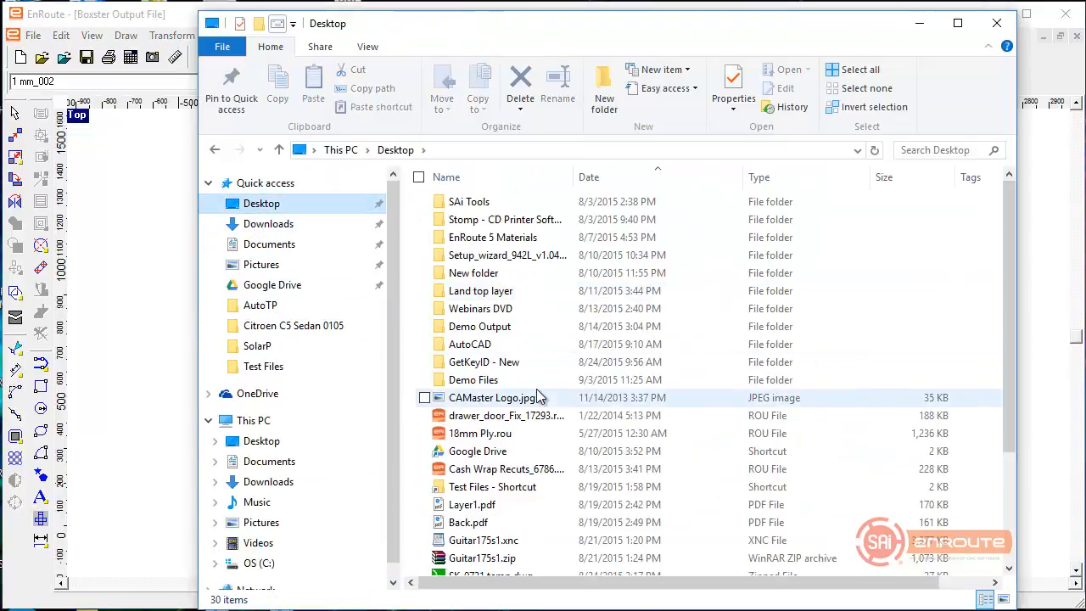
scroll(471, 441, down, 3)
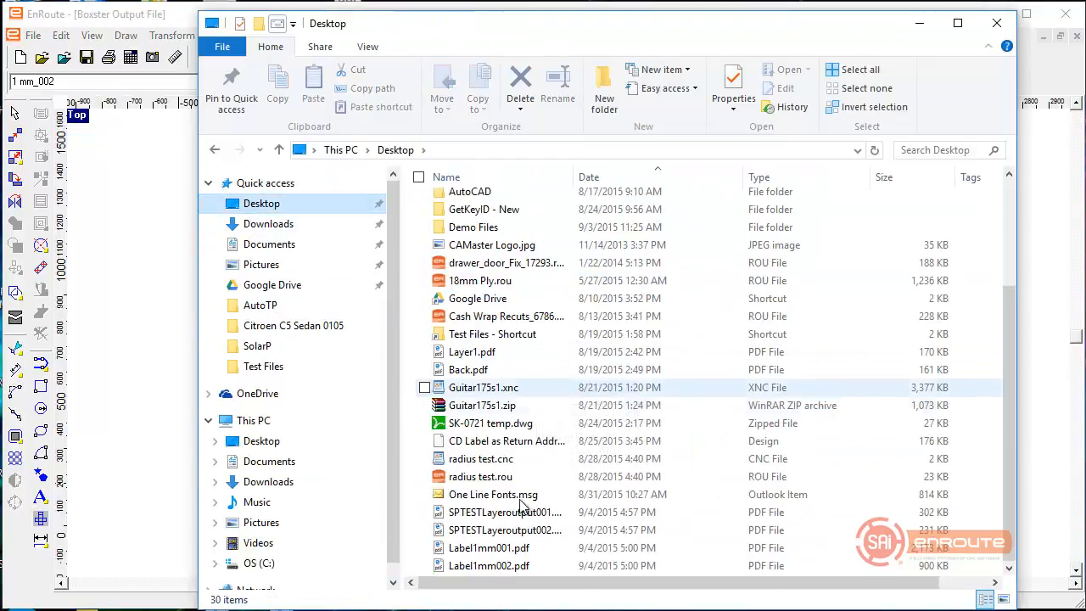
double_click(489, 547)
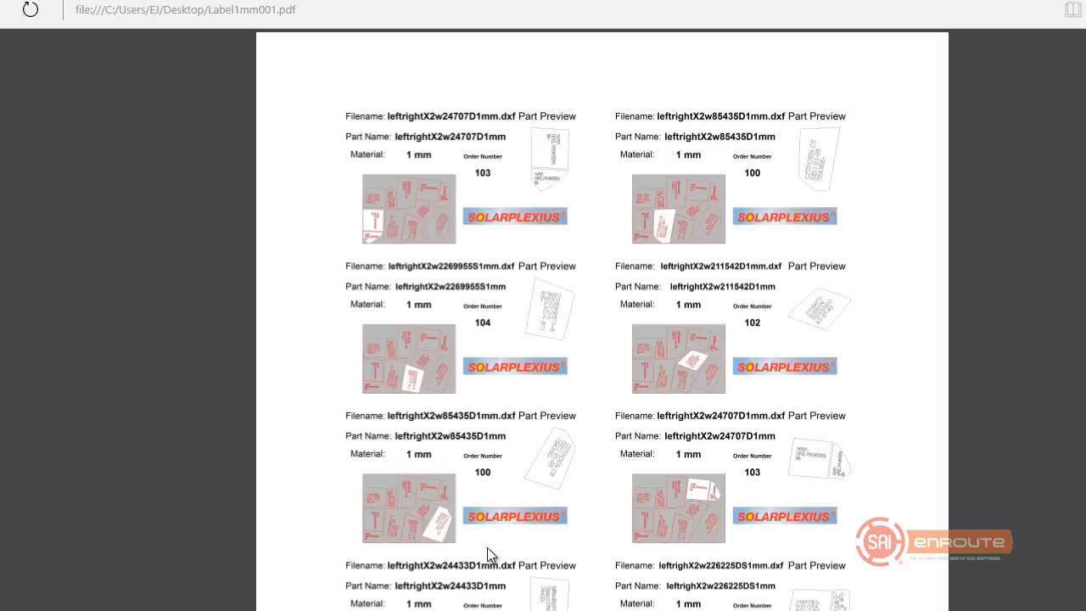